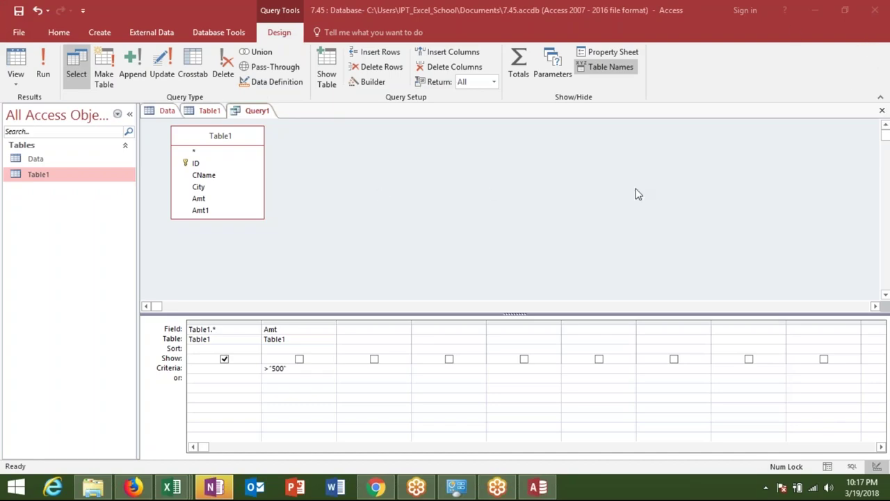
# Show the Amt field in Query1's output and switch the query to SQL View
pyautogui.click(299, 359)
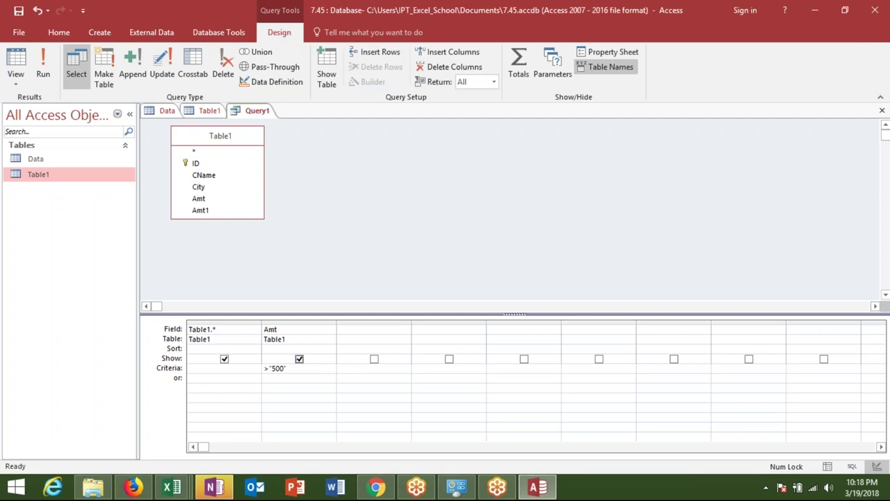
pyautogui.click(15, 84)
pyautogui.click(30, 134)
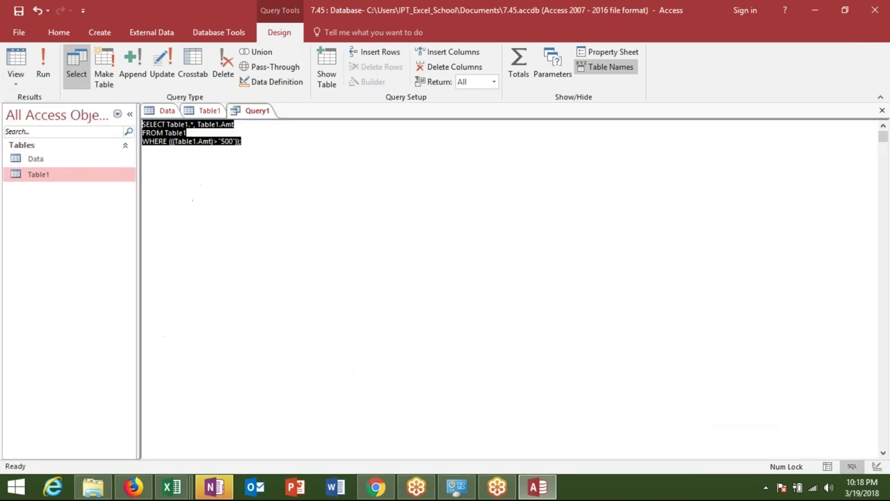
# Select Table1.Amt in the SQL statement and bring up the query view list again
pyautogui.moveTo(197, 125); pyautogui.dragTo(244, 125)
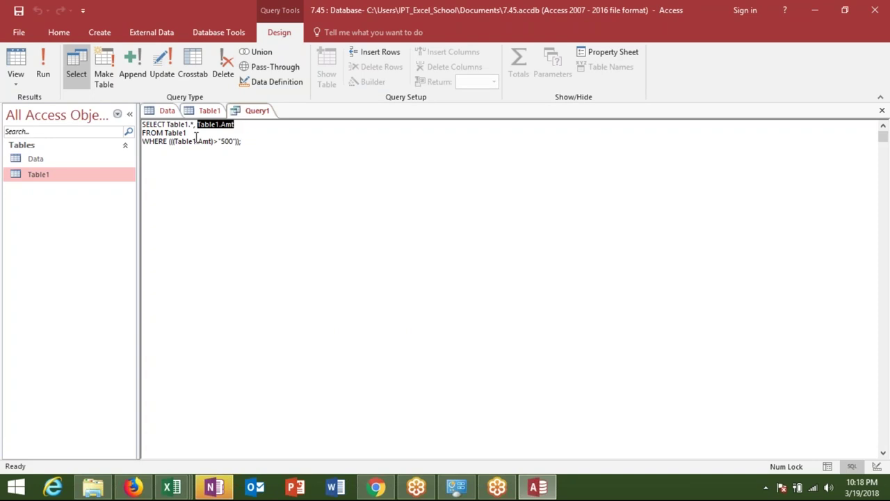
pyautogui.click(225, 138)
pyautogui.click(258, 150)
pyautogui.click(21, 78)
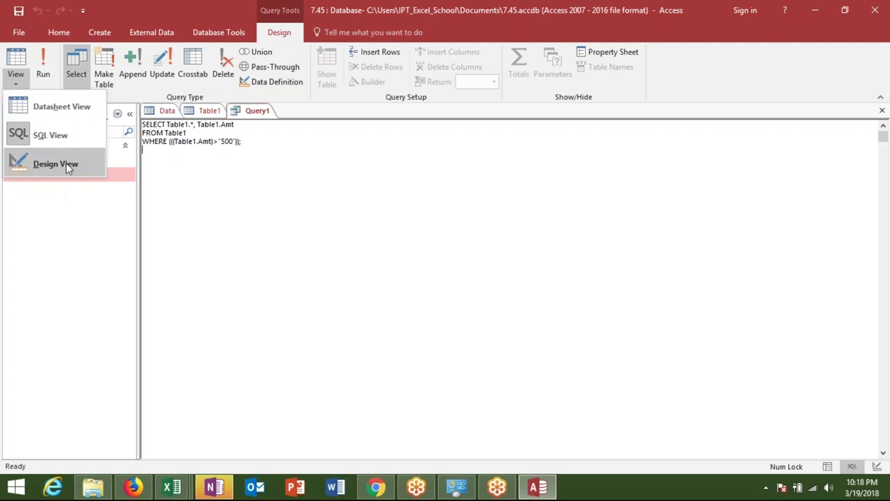
pyautogui.click(66, 163)
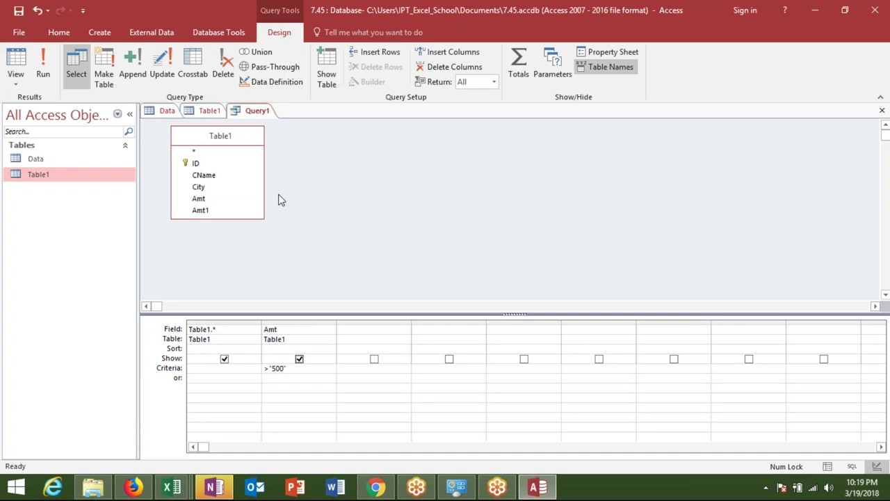
pyautogui.click(15, 78)
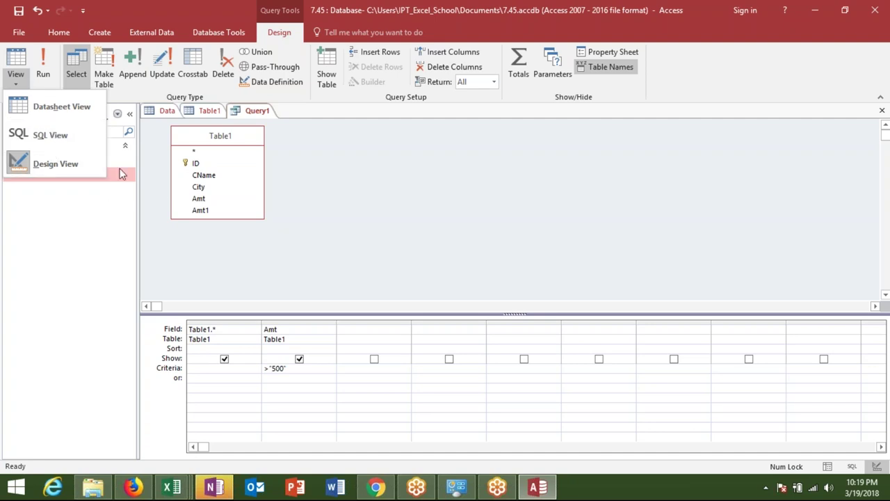
pyautogui.click(38, 137)
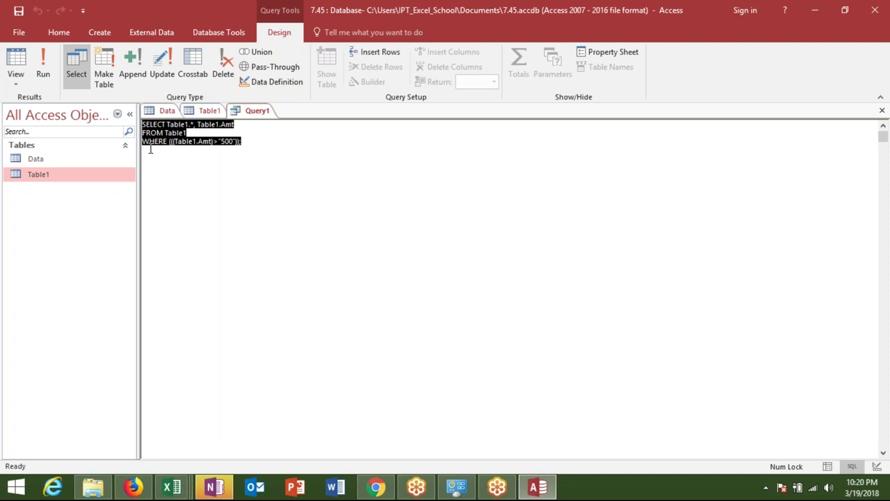
# Delete all of Query1's SQL text
pyautogui.click(56, 161)
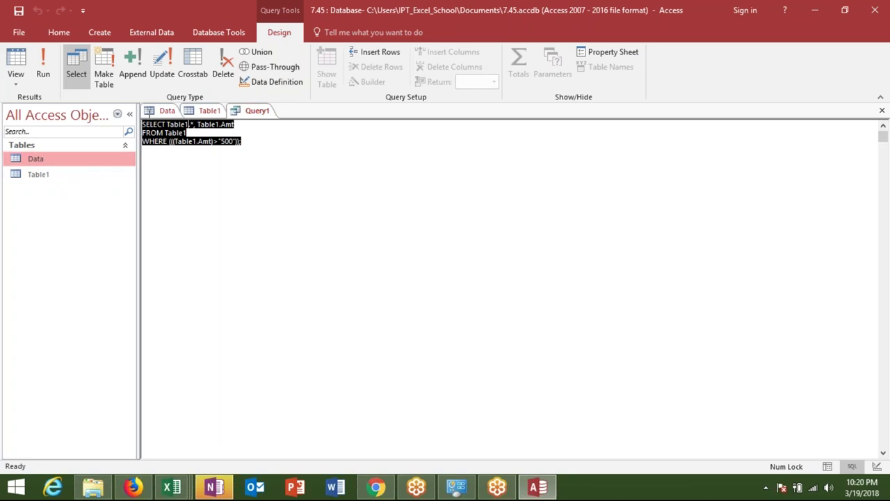
pyautogui.click(206, 132)
pyautogui.hotkey('ctrl', 'a')
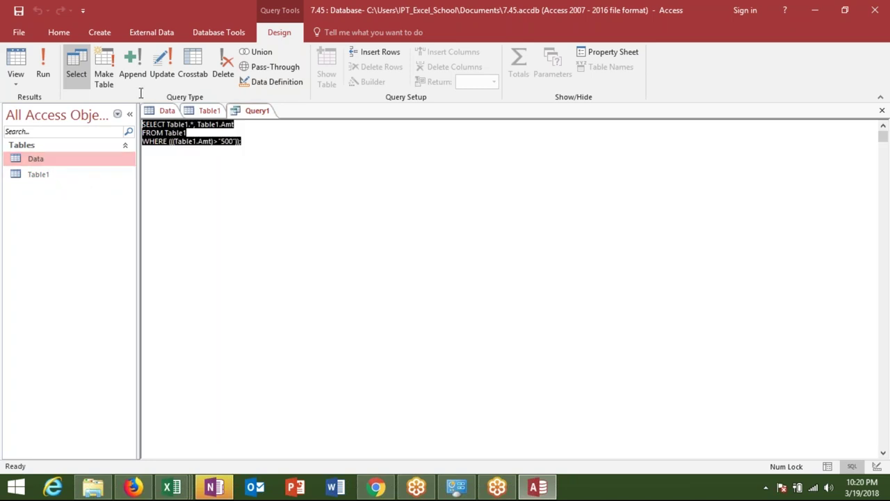
pyautogui.press('Delete')
# From the Table1 tab, create a new blank table, Table2
pyautogui.click(208, 111)
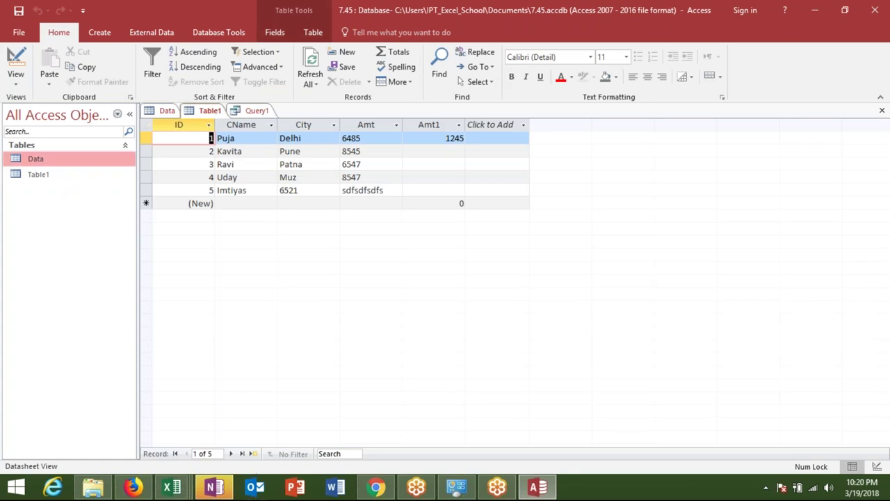
pyautogui.click(94, 32)
pyautogui.click(62, 69)
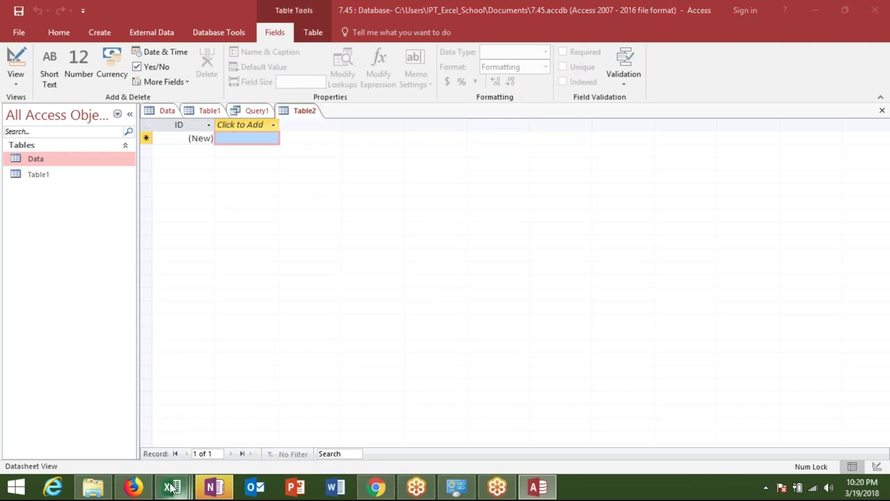
# In Class_file's Sheet4, insert a new column A headed 'id' before Full Name
pyautogui.moveTo(174, 489)
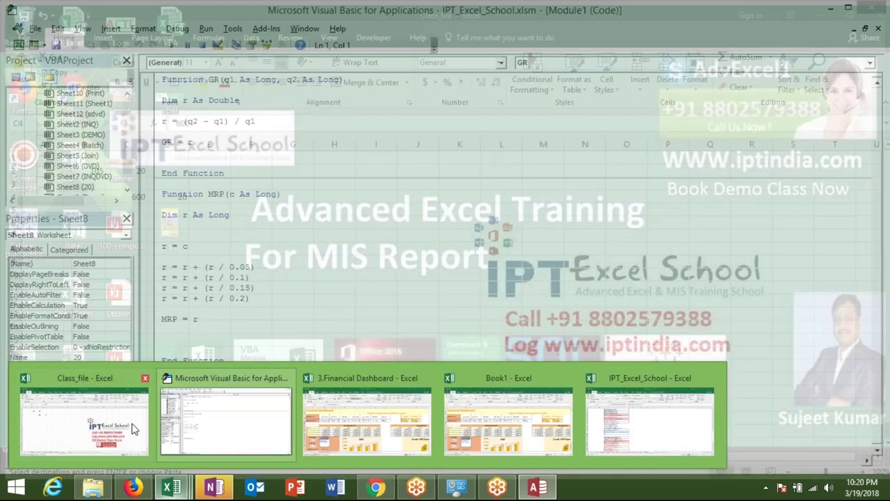
pyautogui.click(135, 428)
pyautogui.click(87, 451)
pyautogui.click(128, 452)
pyautogui.click(88, 451)
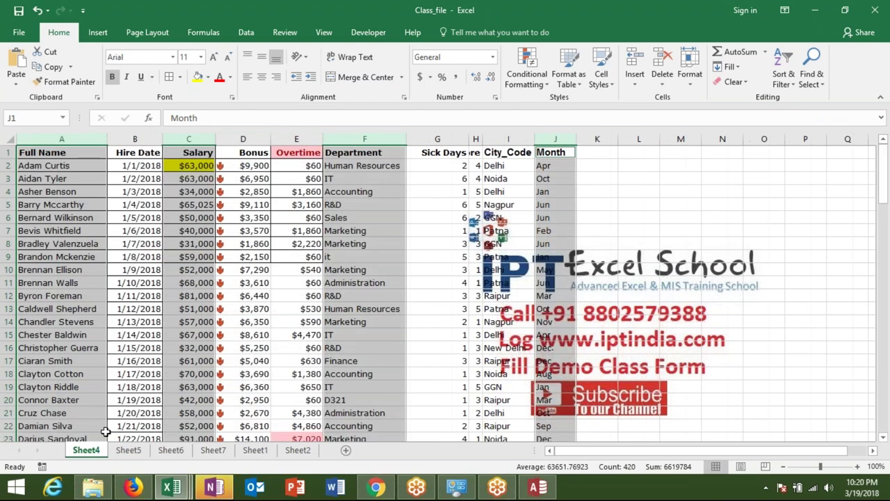
pyautogui.click(97, 154)
pyautogui.hotkey('ctrl', 'shift', 'End')
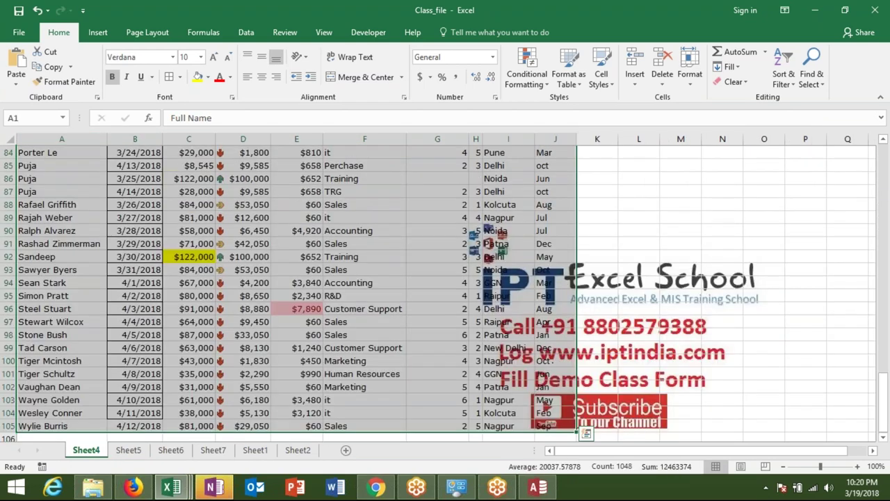
pyautogui.hotkey('ctrl', 'Home')
pyautogui.hotkey('ctrl', 'space')
pyautogui.hotkey('ctrl', 'shift', '+')
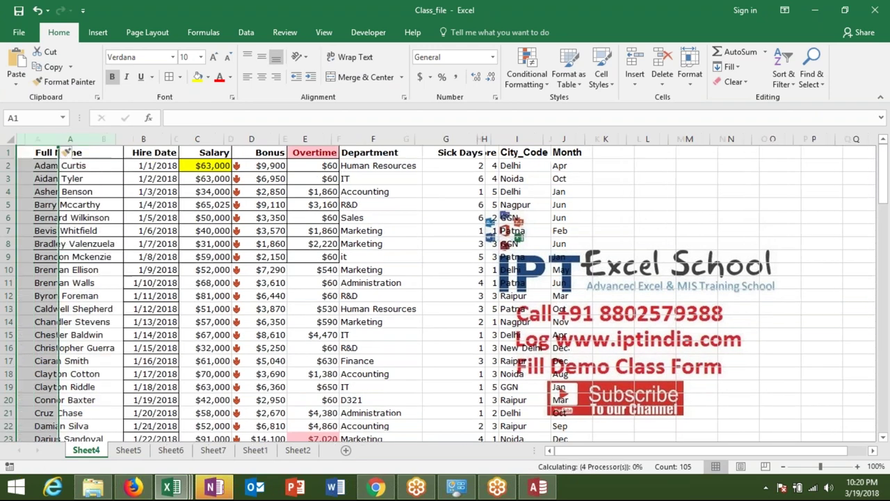
pyautogui.write('id')
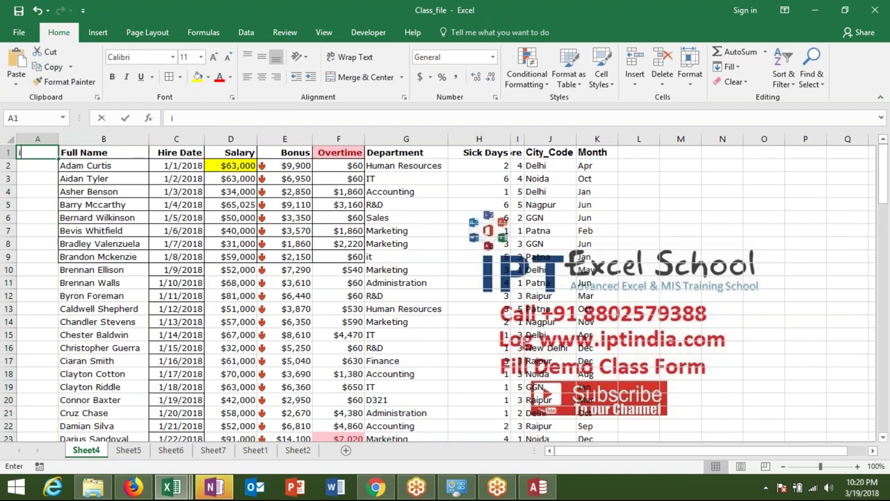
pyautogui.click(230, 152)
# Copy the table range A1:K105 and return to Table2's new-record row in Access
pyautogui.hotkey('ctrl', 'Right')
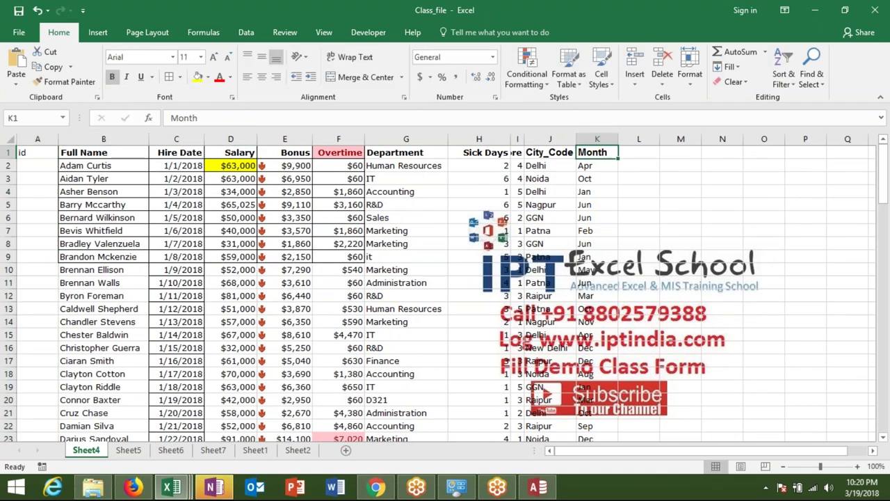
pyautogui.hotkey('ctrl', 'shift', 'Left')
pyautogui.hotkey('ctrl', 'shift', 'Down')
pyautogui.hotkey('ctrl', 'c')
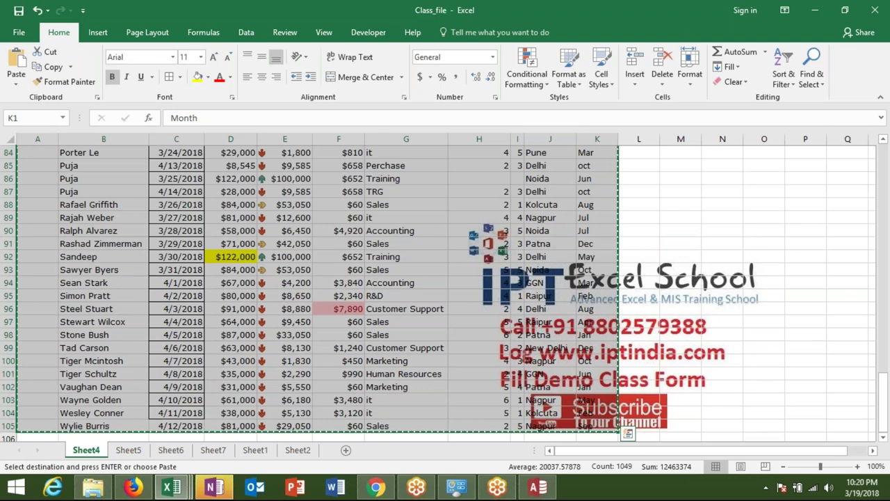
pyautogui.hotkey('alt', 'Tab')
pyautogui.click(146, 137)
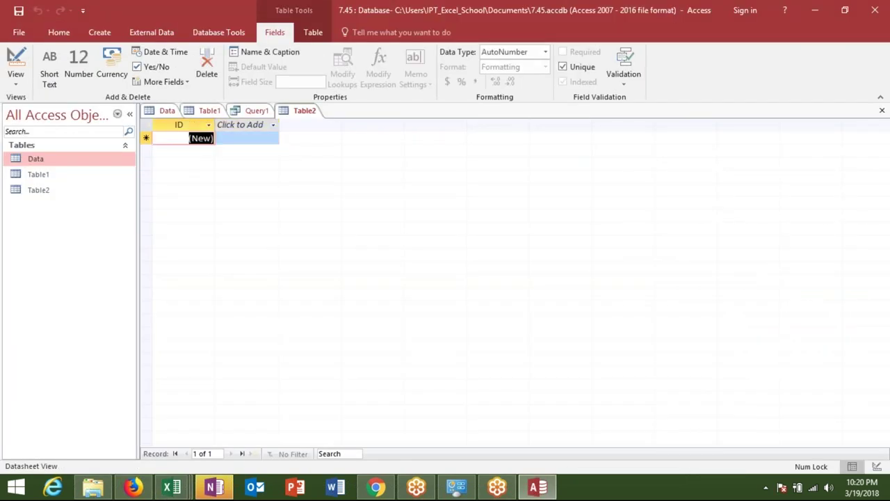
# Paste the 104 employee records into Table2, accepting the reserved-word warning
pyautogui.hotkey('ctrl', 'v')
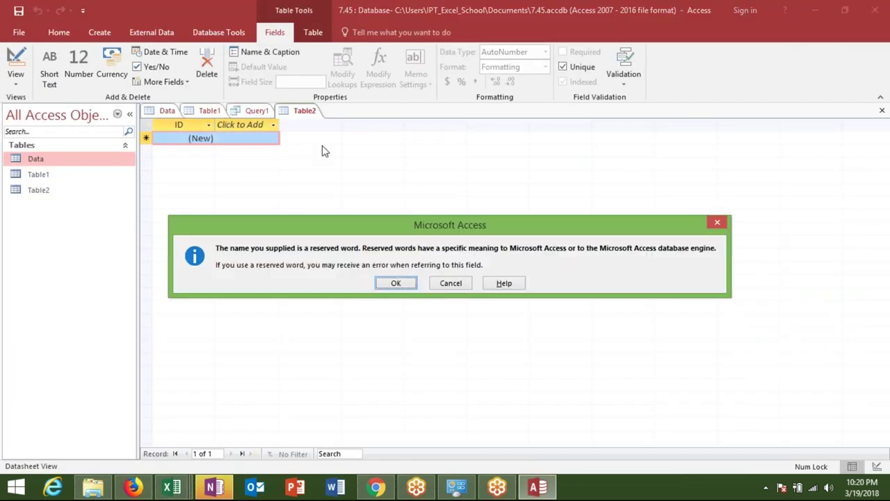
pyautogui.click(414, 290)
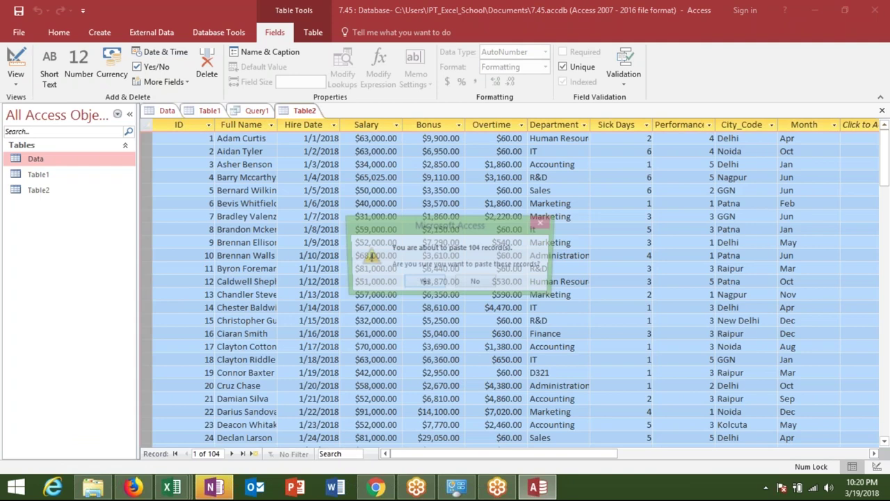
pyautogui.click(426, 283)
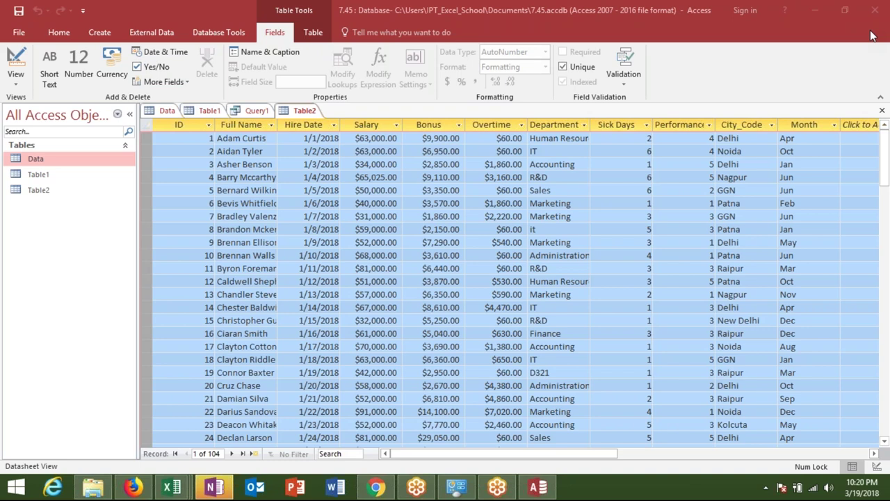
# Close Table2 and save it under the name Table2
pyautogui.click(882, 110)
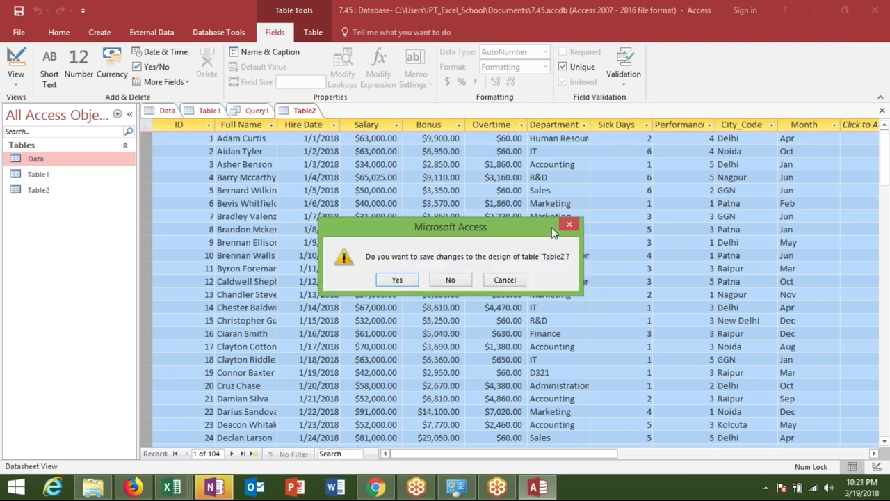
pyautogui.click(397, 279)
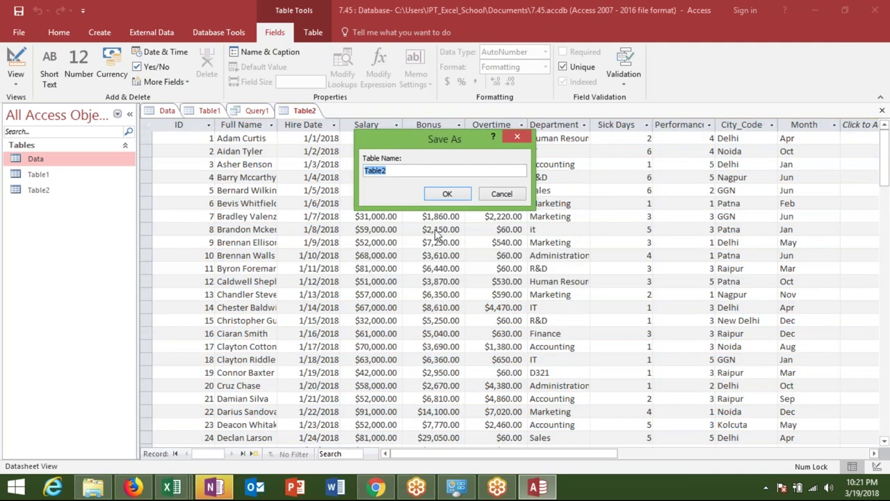
pyautogui.click(447, 197)
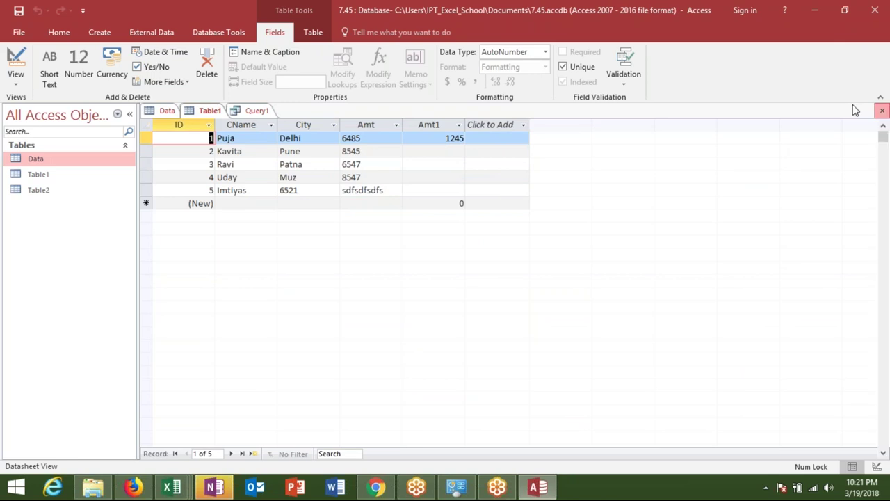
# Close Table1 and start a new blank query design with Table2 added
pyautogui.click(882, 110)
pyautogui.rightClick(64, 192)
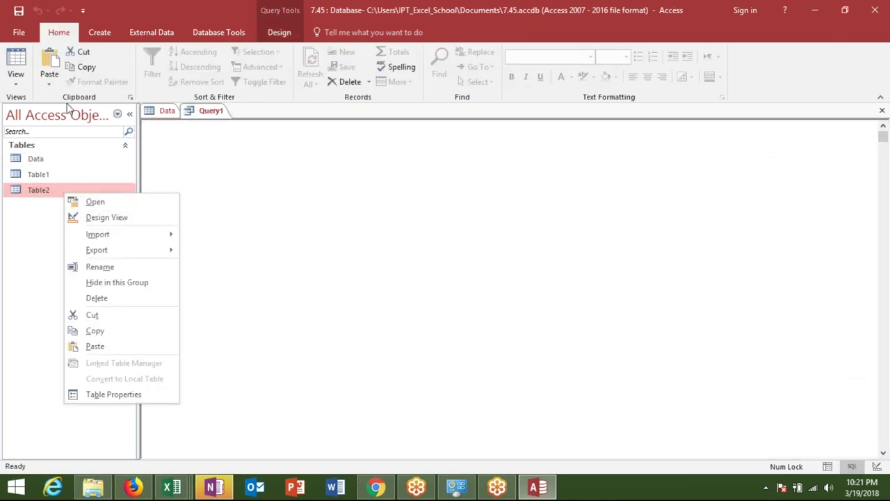
pyautogui.click(96, 30)
pyautogui.click(99, 32)
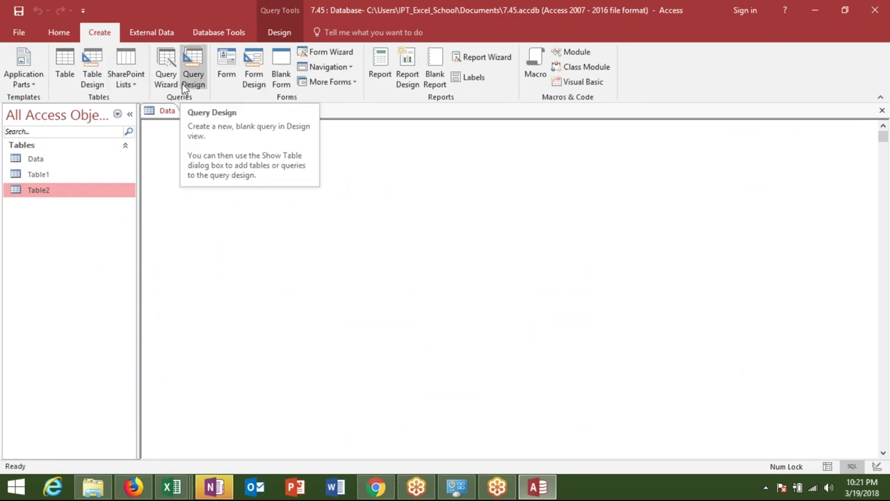
pyautogui.click(192, 76)
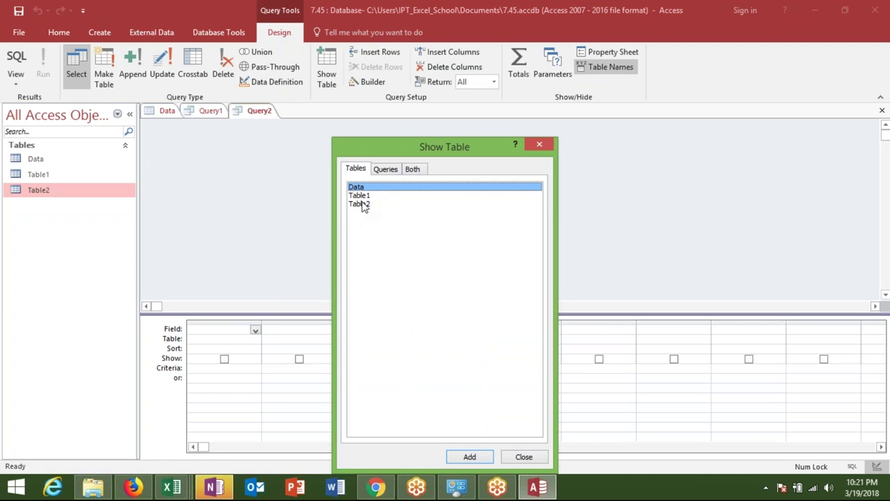
pyautogui.doubleClick(360, 204)
pyautogui.click(546, 146)
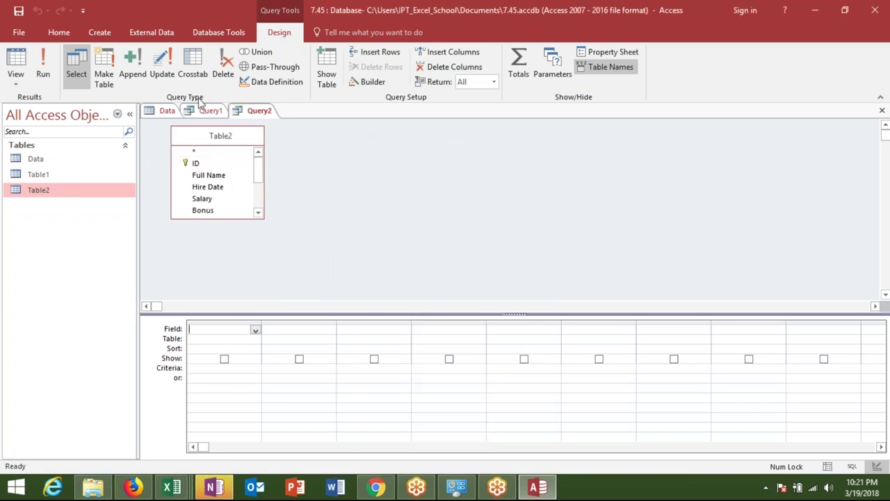
# Replace the query's SQL with 'Select * form table2;' and try saving as Query2, hitting a syntax error
pyautogui.click(16, 83)
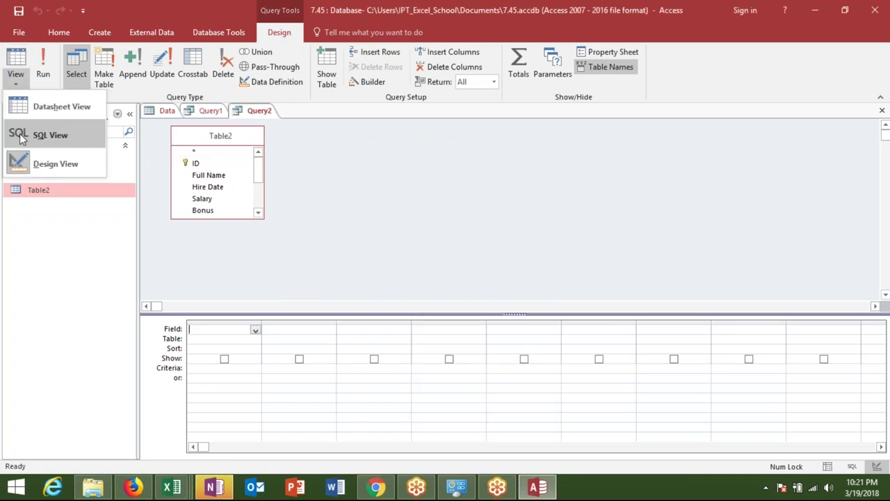
pyautogui.click(24, 139)
pyautogui.moveTo(207, 144); pyautogui.dragTo(23, 84)
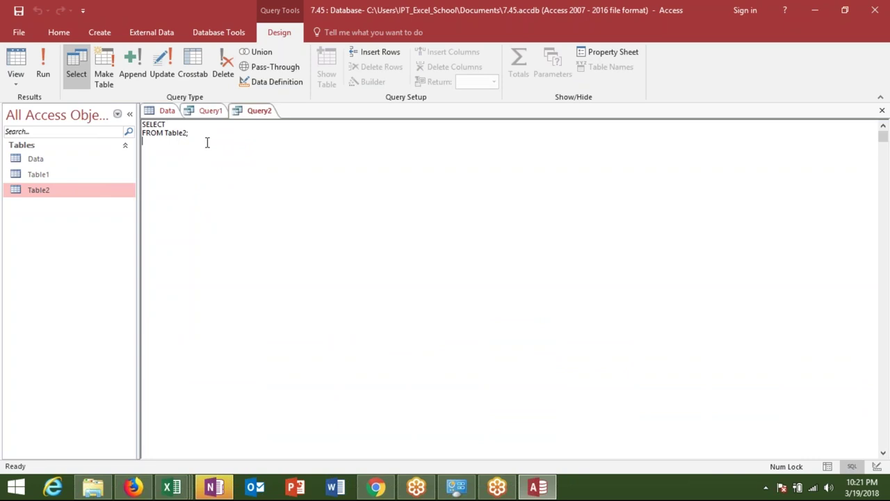
pyautogui.press('Delete')
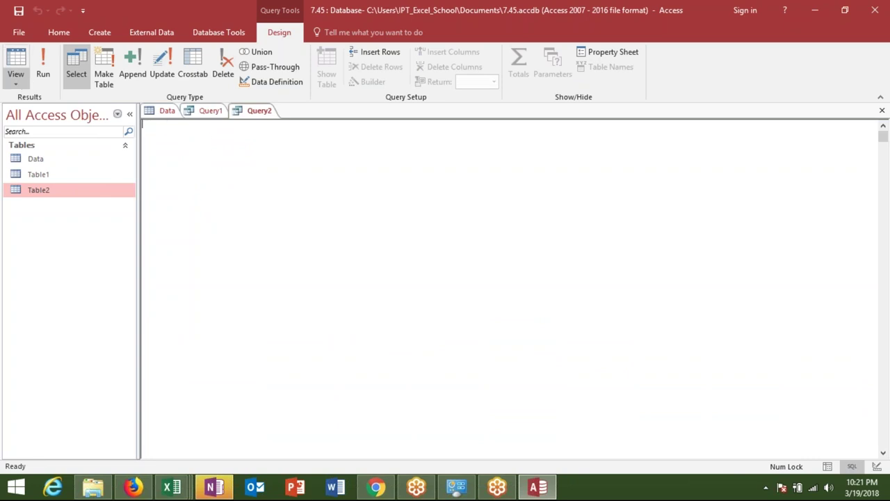
pyautogui.write('Select * ')
pyautogui.write('form ')
pyautogui.write('table')
pyautogui.write('2')
pyautogui.write(';')
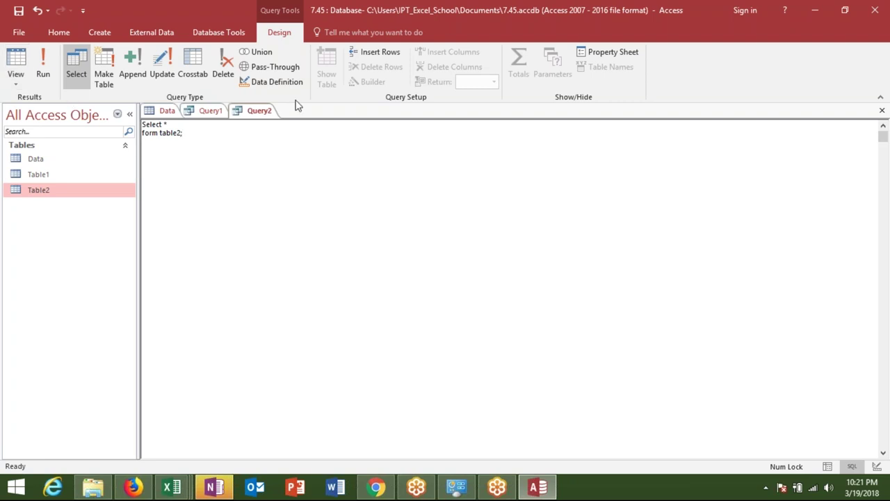
pyautogui.click(882, 111)
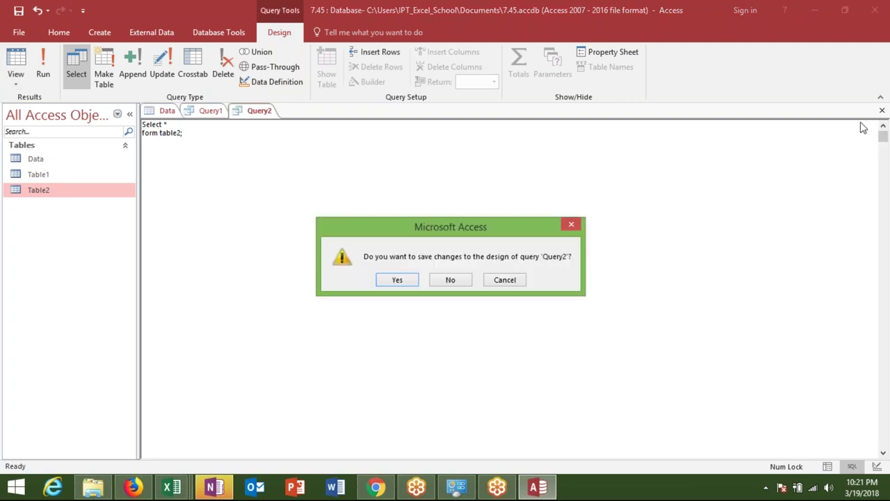
pyautogui.click(395, 280)
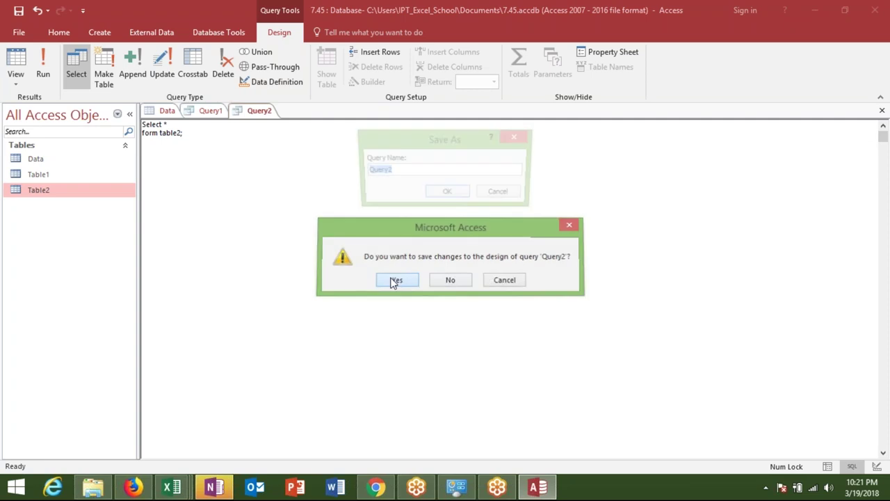
pyautogui.click(452, 193)
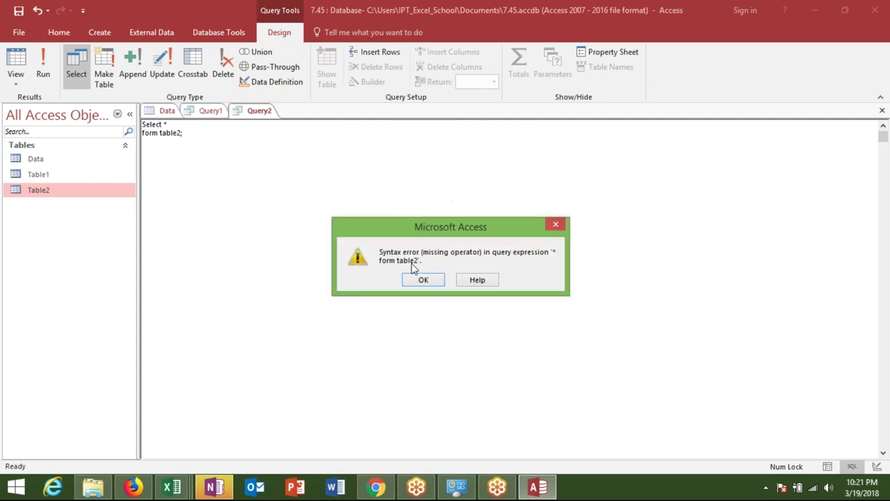
pyautogui.click(419, 281)
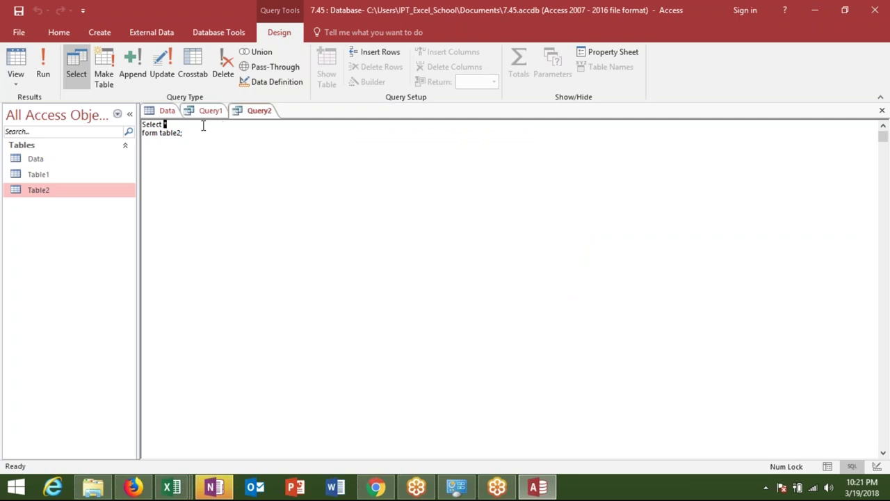
# Correct 'form' to 'from' and save the query as Query2
pyautogui.click(152, 134)
pyautogui.press('BackSpace')
pyautogui.press('BackSpace')
pyautogui.write('ro')
pyautogui.click(882, 111)
pyautogui.click(406, 284)
pyautogui.click(446, 192)
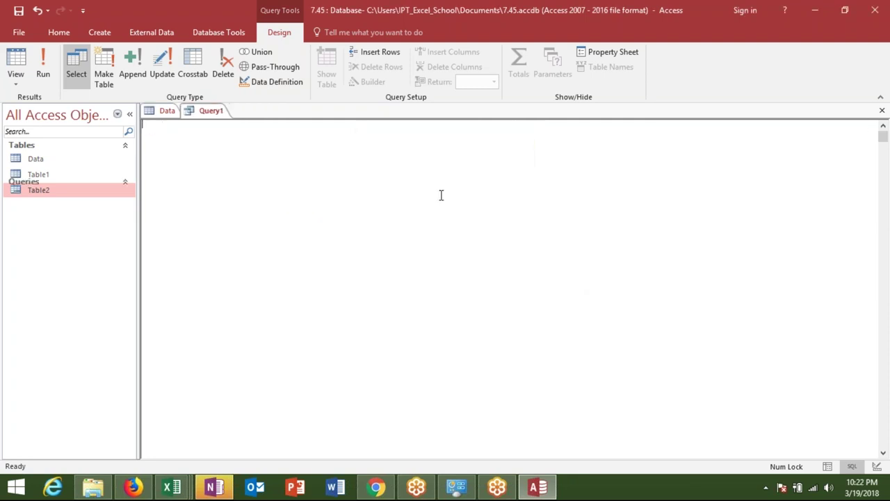
# Run Query2 to check its results, reopen it in Design View, and open Table2
pyautogui.doubleClick(77, 220)
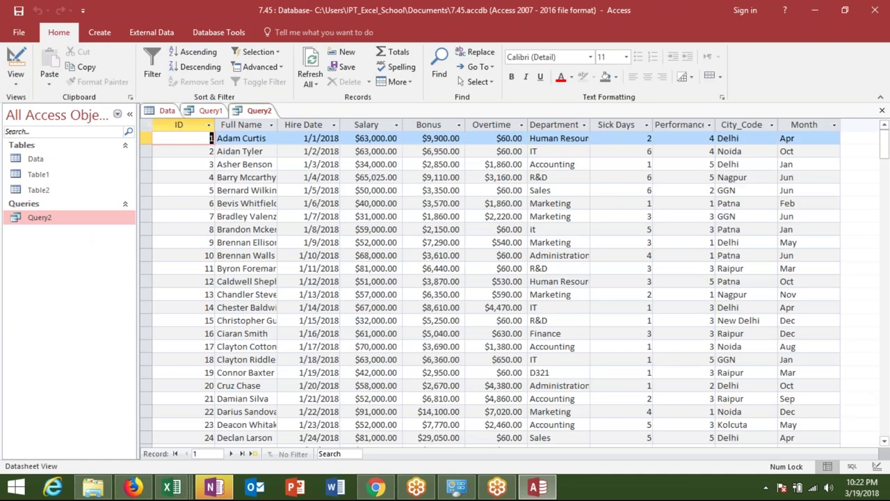
pyautogui.click(882, 112)
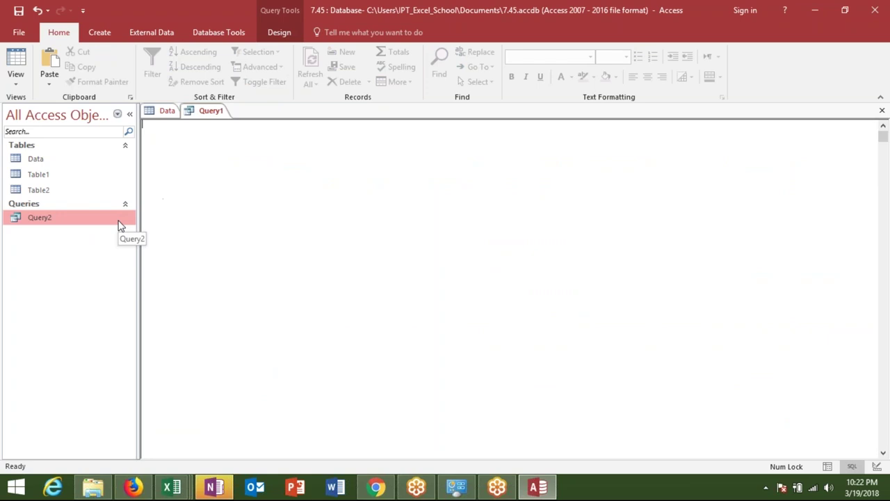
pyautogui.rightClick(115, 219)
pyautogui.click(144, 245)
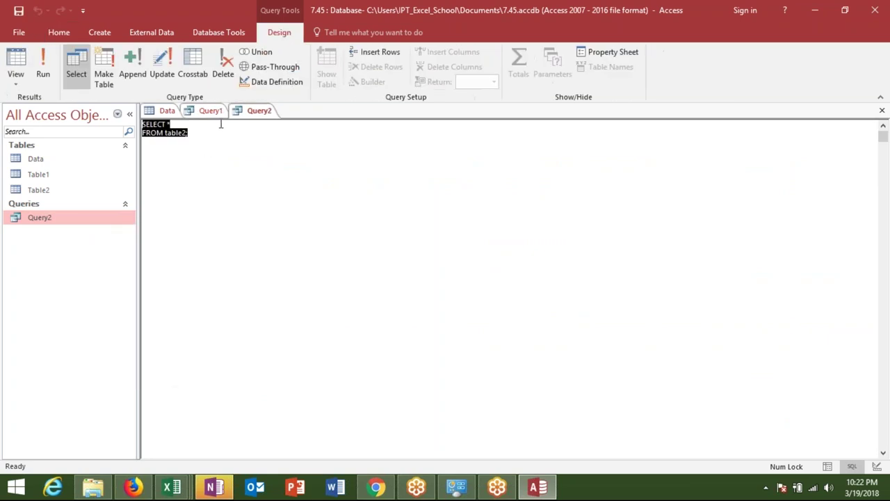
pyautogui.doubleClick(48, 191)
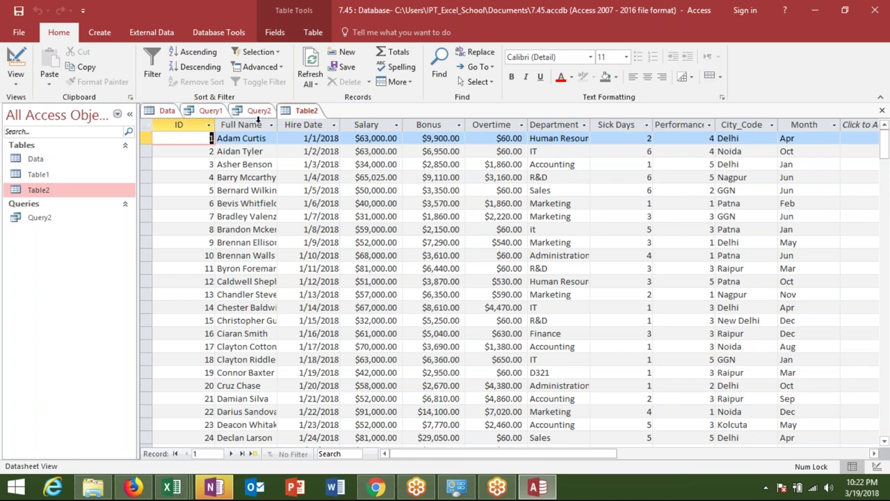
# Select the Full Name, Salary and Department columns in Table2's datasheet
pyautogui.click(260, 124)
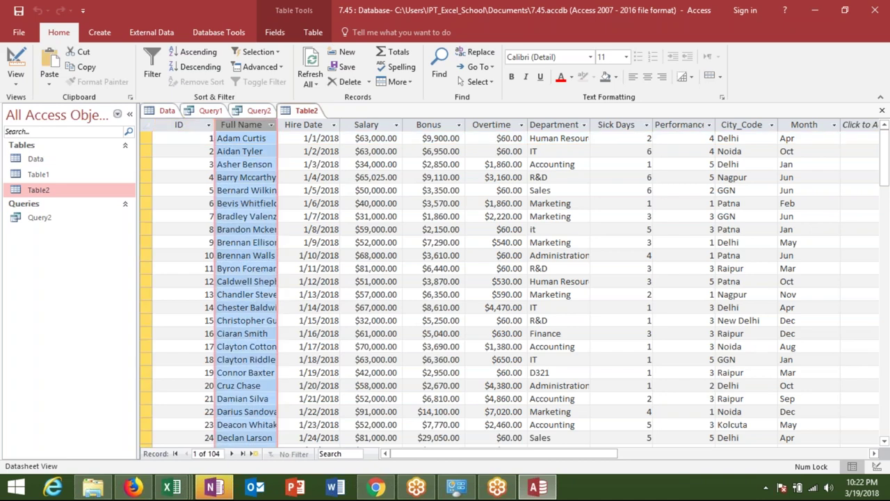
pyautogui.click(367, 125)
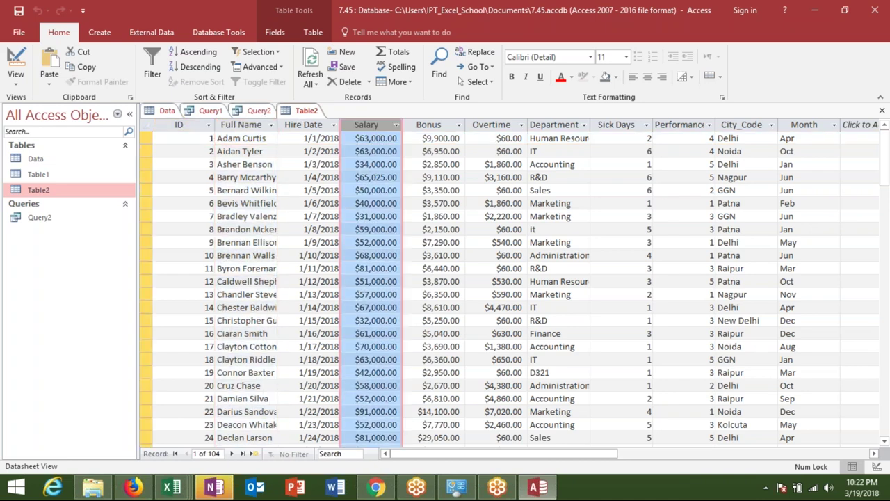
pyautogui.click(556, 124)
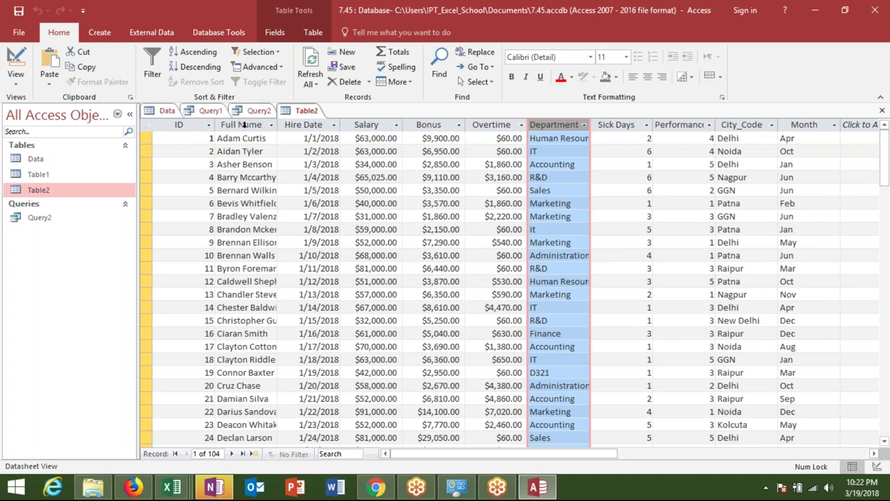
# Add [Full Name],Salary,Deparment,Month after SELECT in Query2's SQL and close it
pyautogui.click(258, 110)
pyautogui.click(199, 133)
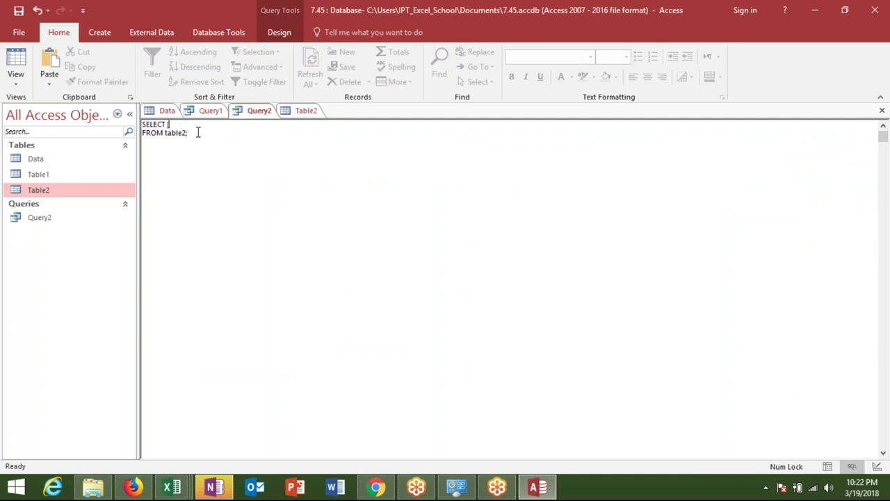
pyautogui.write('[Full ')
pyautogui.write('Name')
pyautogui.write('],')
pyautogui.write('Salary,')
pyautogui.write('Deparmentr')
pyautogui.write(',Month')
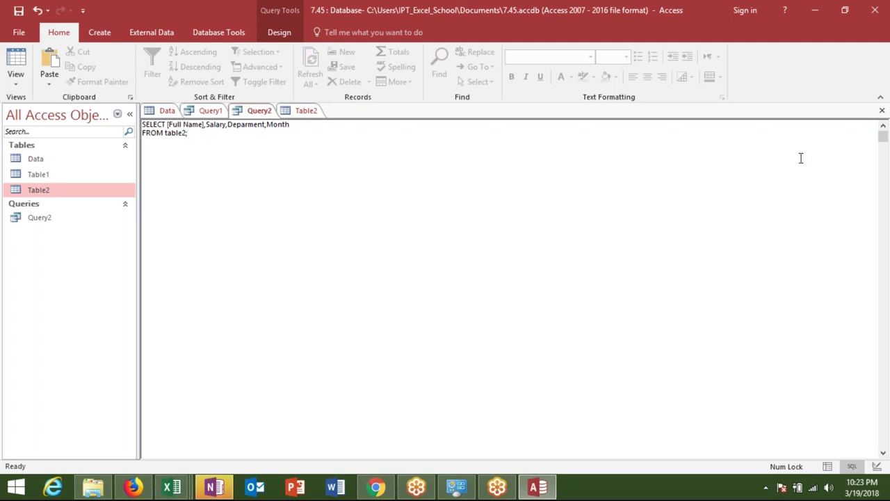
pyautogui.click(883, 110)
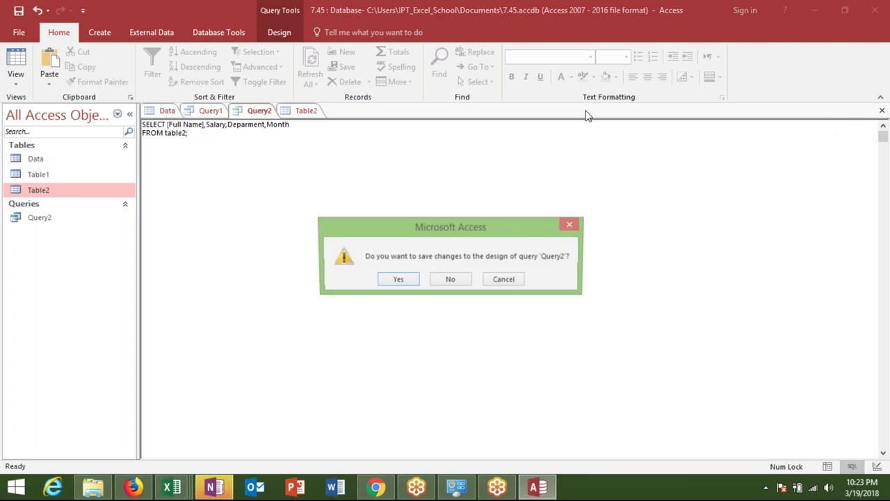
# Save Query2, run it with the Deparment prompt left blank, and close the empty-column results
pyautogui.click(405, 283)
pyautogui.click(72, 219)
pyautogui.doubleClick(72, 219)
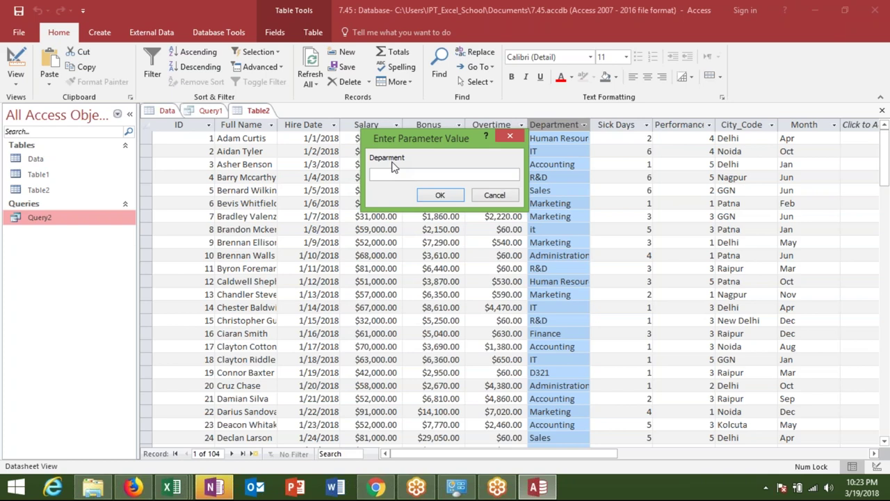
pyautogui.click(439, 195)
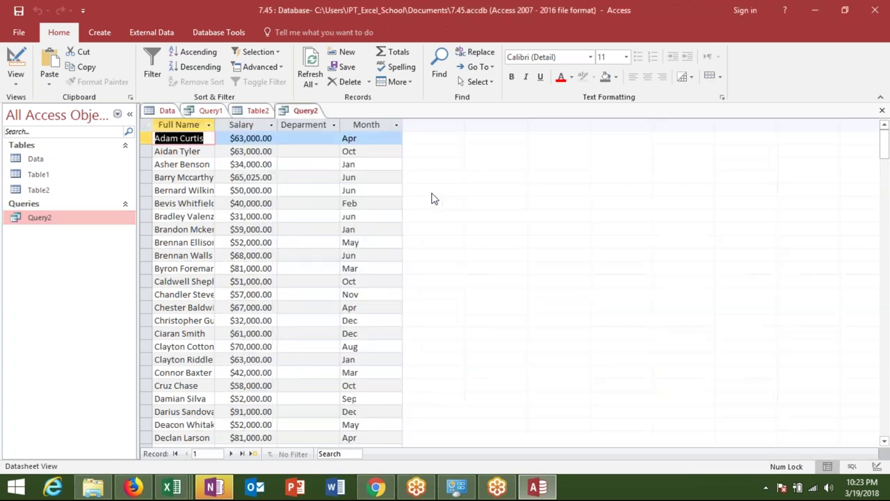
pyautogui.click(297, 125)
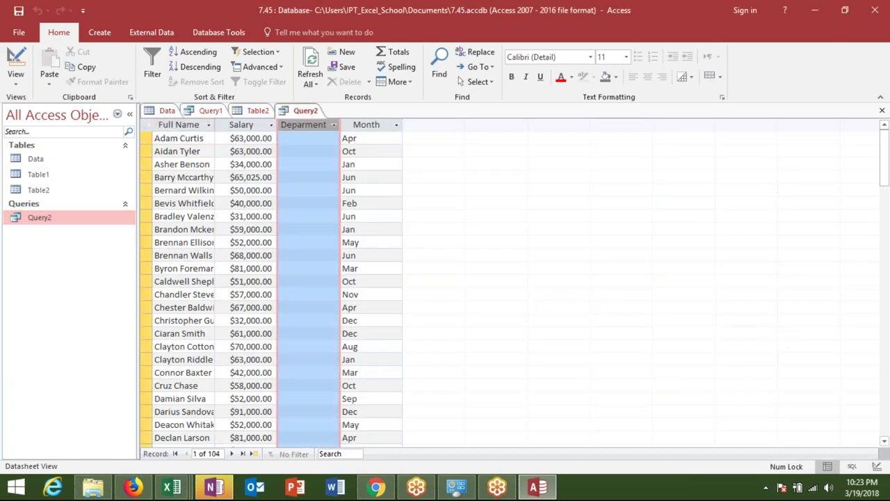
pyautogui.click(881, 112)
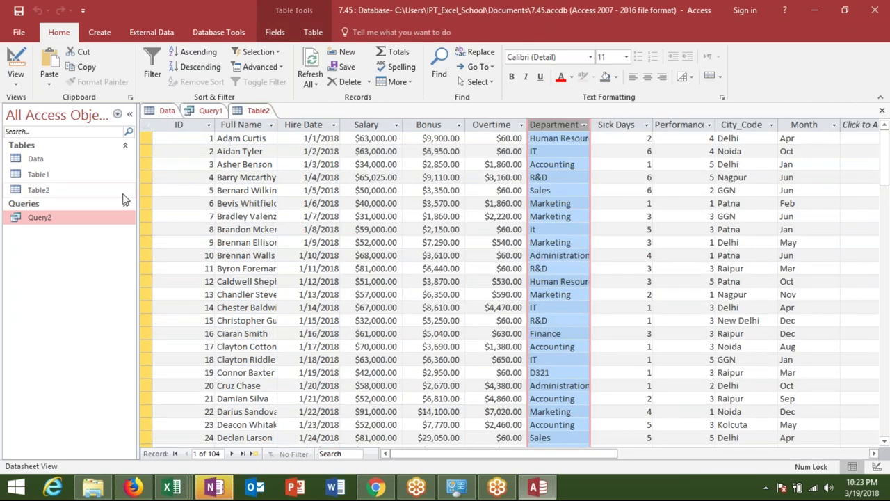
pyautogui.rightClick(117, 218)
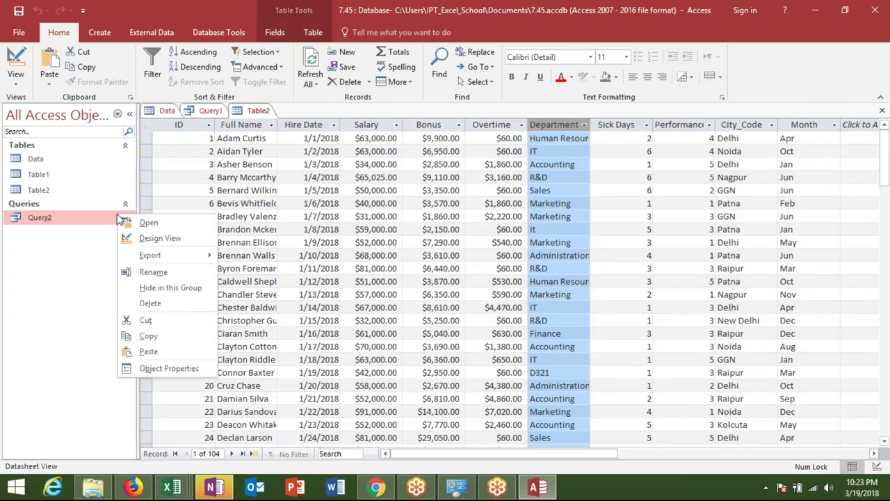
# In Query2's SQL, fix Deparment to Department and remove the semicolon after table2
pyautogui.click(143, 239)
pyautogui.click(245, 132)
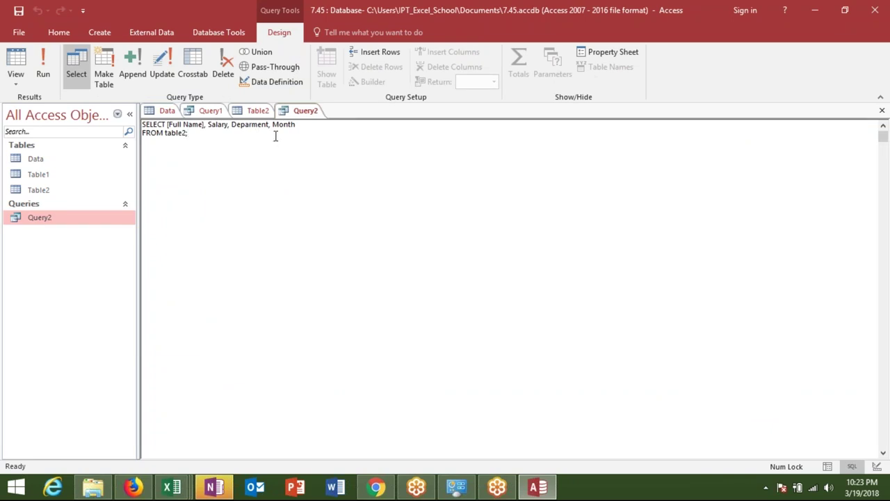
pyautogui.write('t')
pyautogui.click(318, 127)
pyautogui.moveTo(318, 128); pyautogui.dragTo(165, 130)
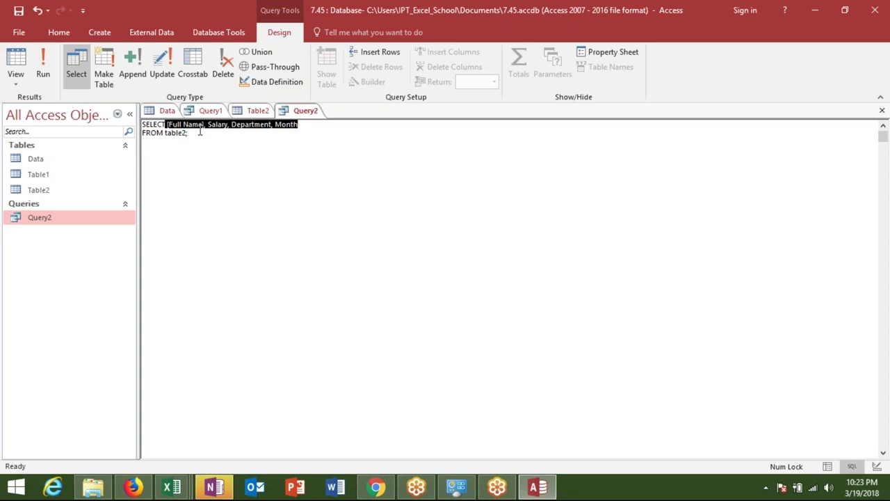
pyautogui.click(165, 133)
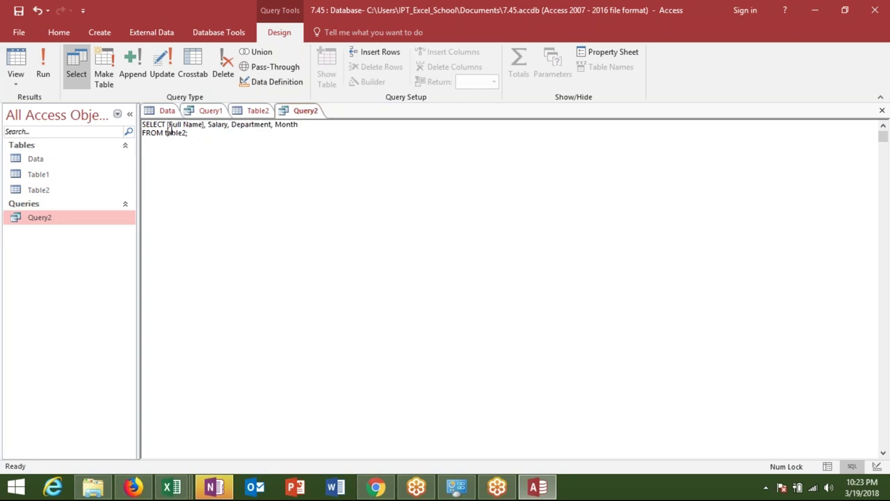
pyautogui.click(193, 132)
pyautogui.press('BackSpace')
pyautogui.click(257, 110)
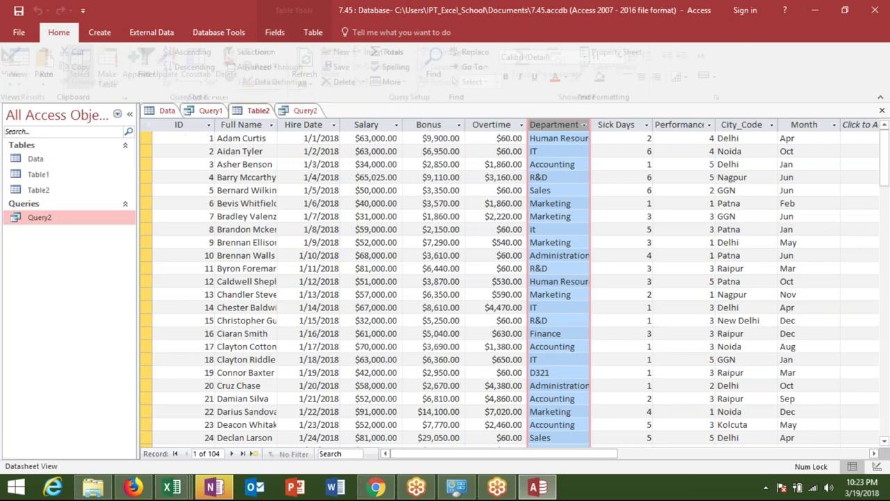
# Check Table2's City_Code values, then add where city='Patna'; to Query2's SQL and close it
pyautogui.click(735, 190)
pyautogui.doubleClick(736, 190)
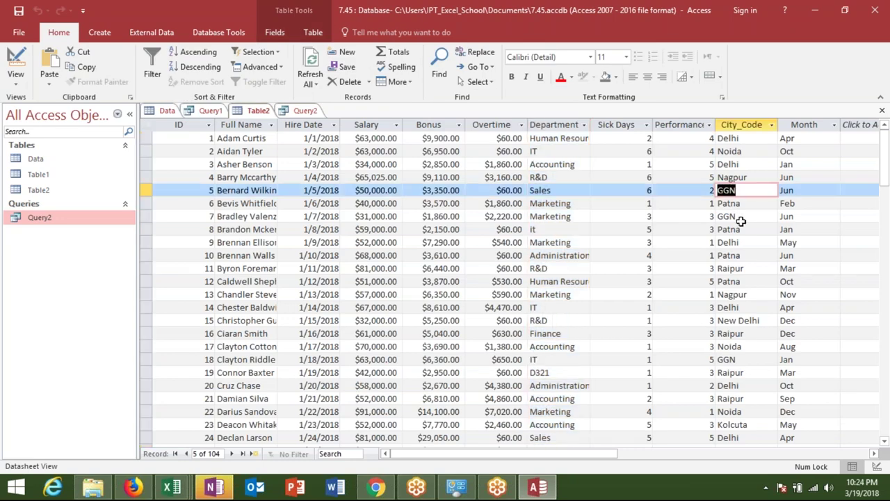
pyautogui.click(306, 111)
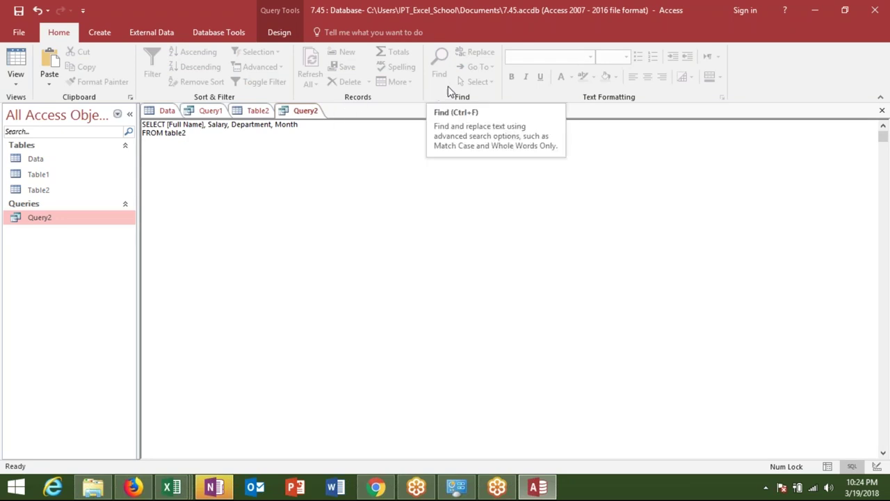
pyautogui.click(344, 272)
pyautogui.write('where ')
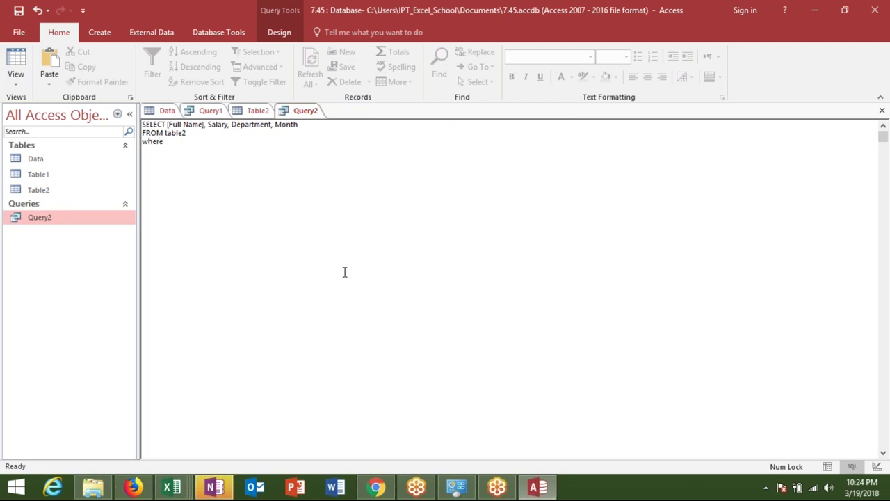
pyautogui.write("city='")
pyautogui.write("Patna';")
pyautogui.press('Return')
pyautogui.click(882, 110)
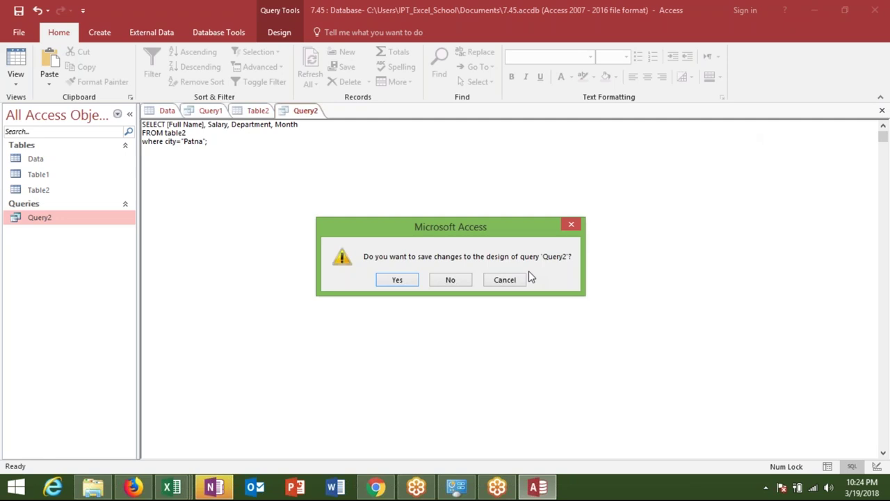
# Save Query2 and run it, continuing past the city parameter prompt
pyautogui.click(412, 278)
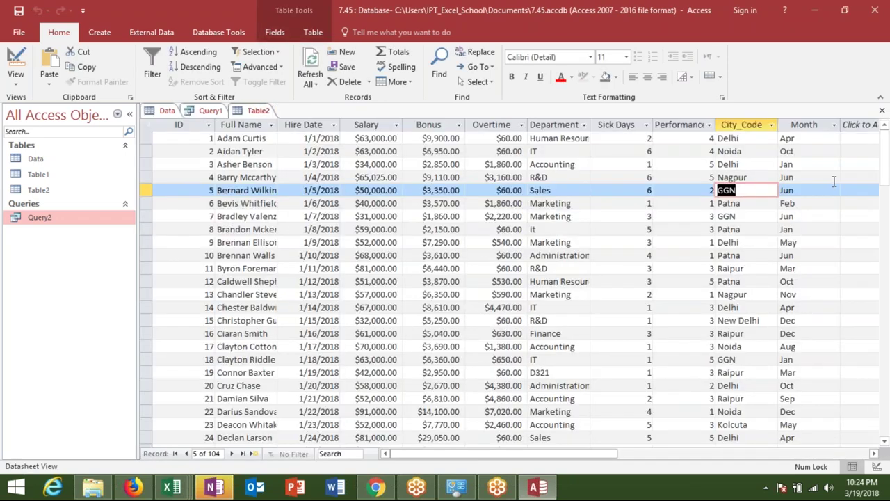
pyautogui.click(37, 217)
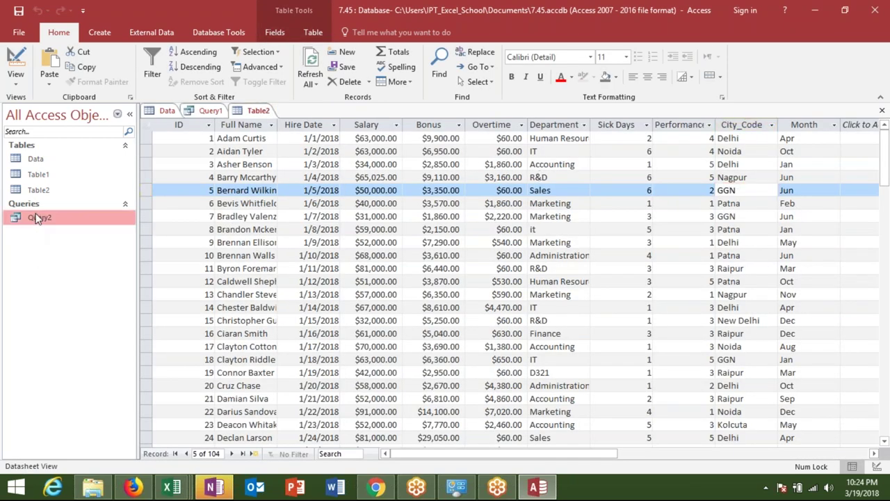
pyautogui.doubleClick(37, 218)
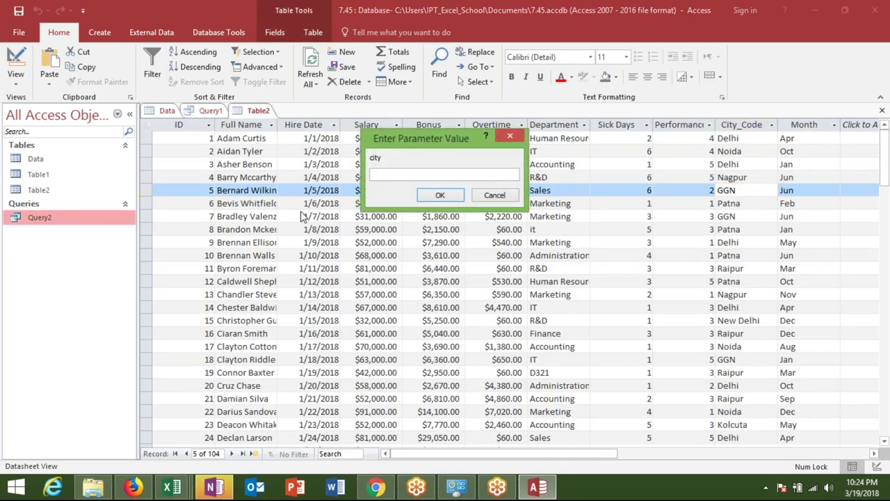
pyautogui.click(439, 194)
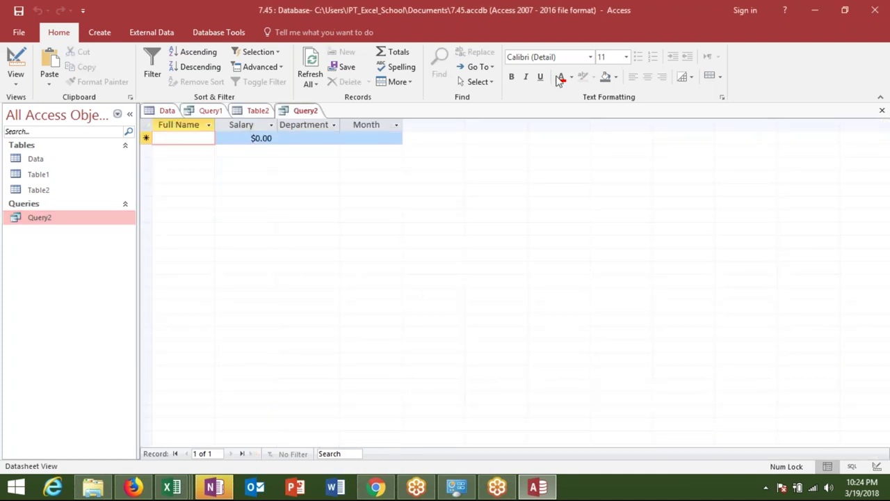
# In Query2's SQL, change the [city] filter field to [city_Code]
pyautogui.rightClick(77, 222)
pyautogui.click(103, 247)
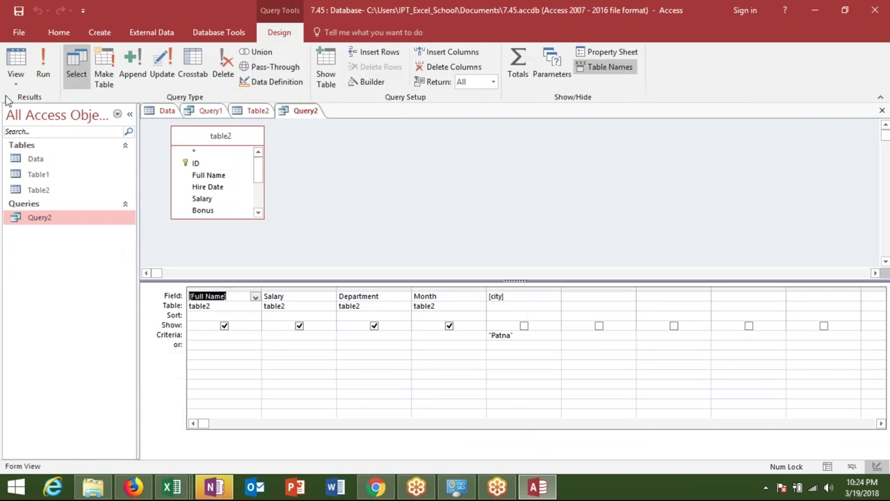
pyautogui.click(16, 82)
pyautogui.click(30, 144)
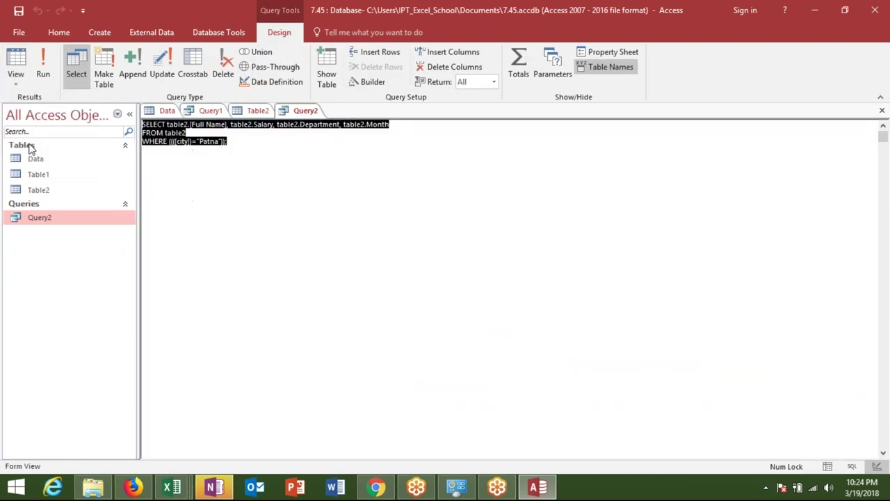
pyautogui.click(163, 169)
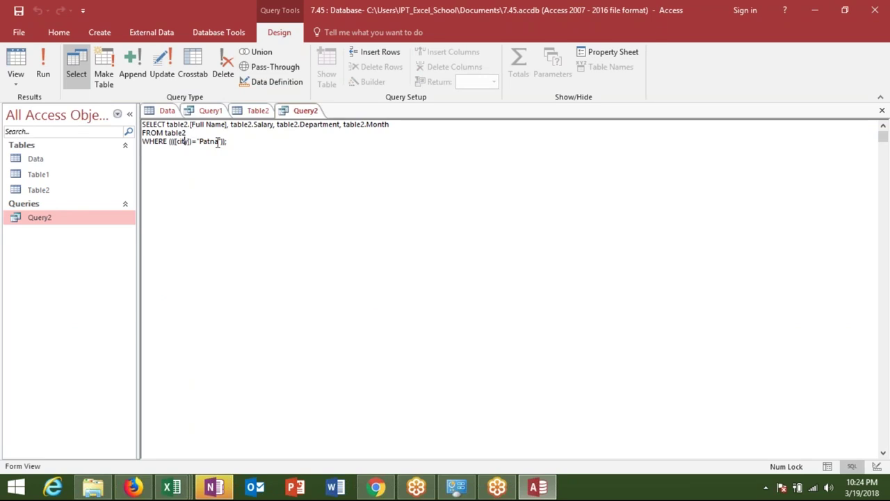
pyautogui.write('_Code')
# Save the corrected Query2 and rerun it to get 12 Patna records
pyautogui.click(882, 113)
pyautogui.click(405, 280)
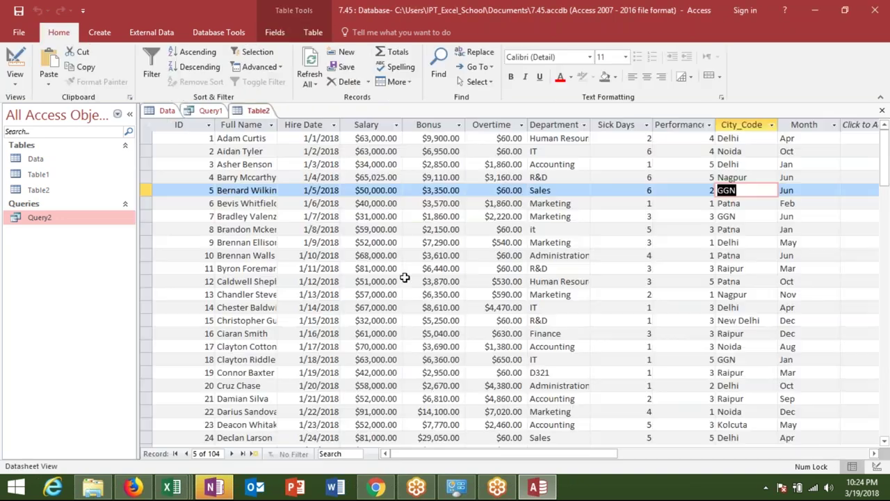
pyautogui.doubleClick(61, 222)
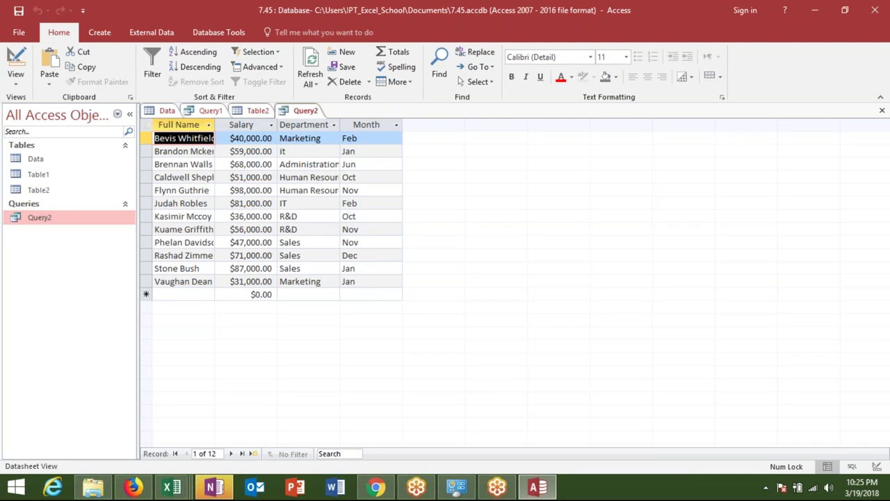
pyautogui.click(117, 218)
pyautogui.rightClick(115, 221)
pyautogui.click(126, 241)
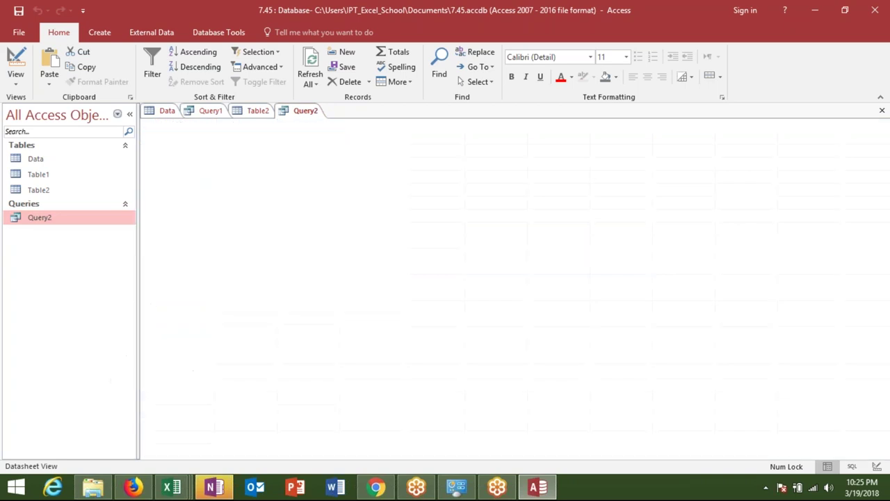
# Append or city_code="GGN" to Query2's WHERE clause in SQL View
pyautogui.click(16, 82)
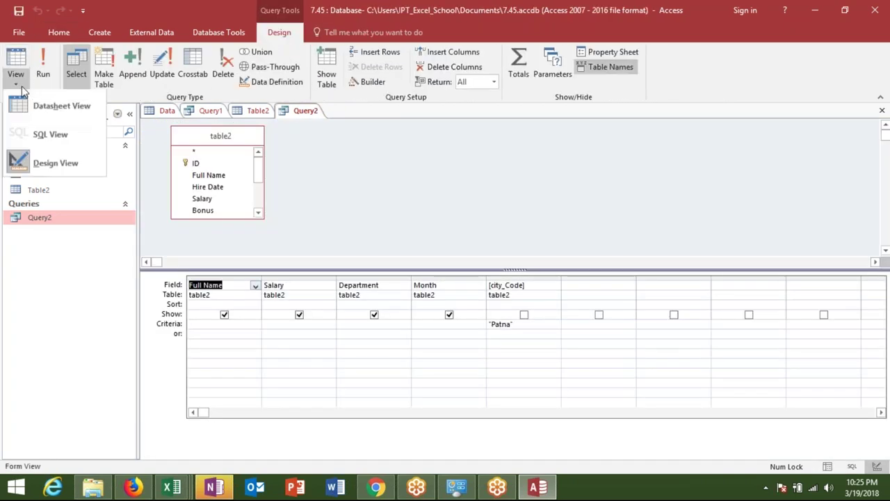
pyautogui.click(48, 136)
pyautogui.click(276, 173)
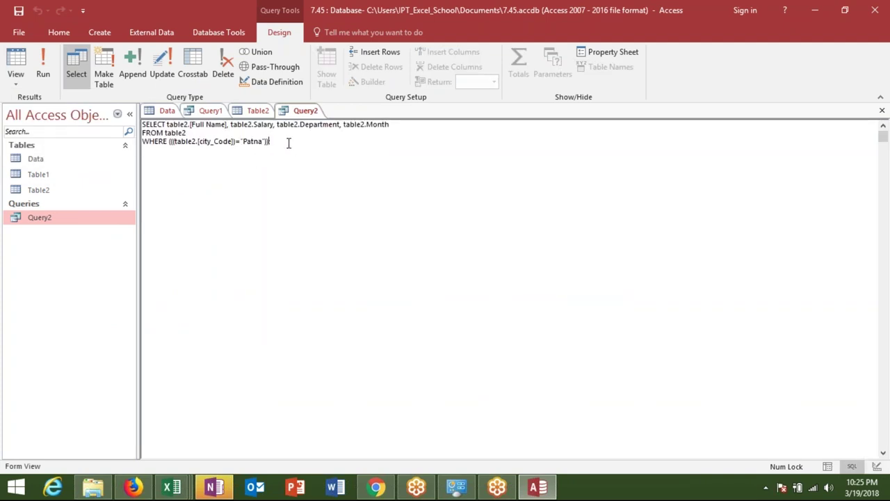
pyautogui.write('or')
pyautogui.write(' city')
pyautogui.write('_Code')
pyautogui.press('BackSpace')
pyautogui.press('BackSpace')
pyautogui.press('BackSpace')
pyautogui.write('_code=')
pyautogui.write('"GGN"')
# Save Query2 and run it to check the 26 Patna and GGN records
pyautogui.click(882, 110)
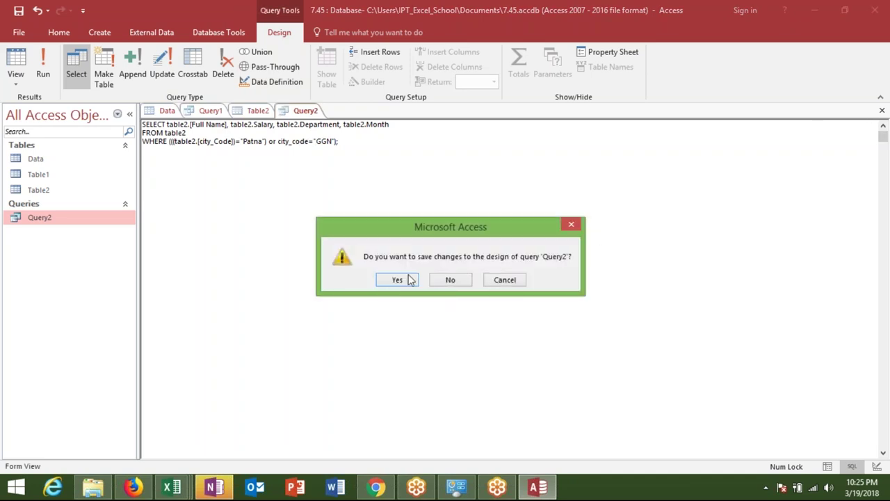
pyautogui.click(398, 279)
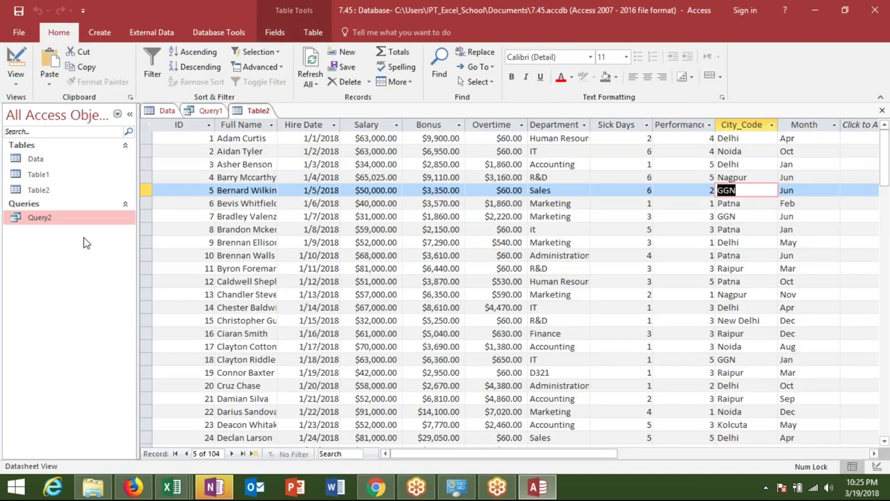
pyautogui.click(82, 220)
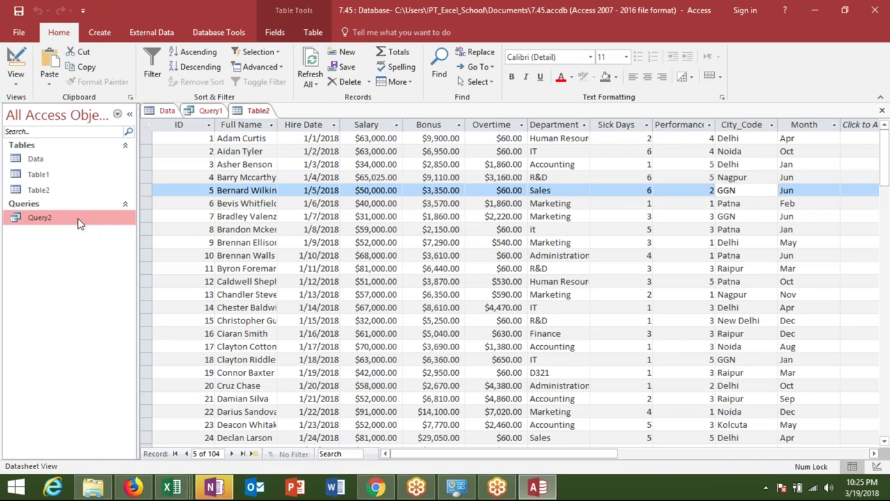
pyautogui.doubleClick(49, 228)
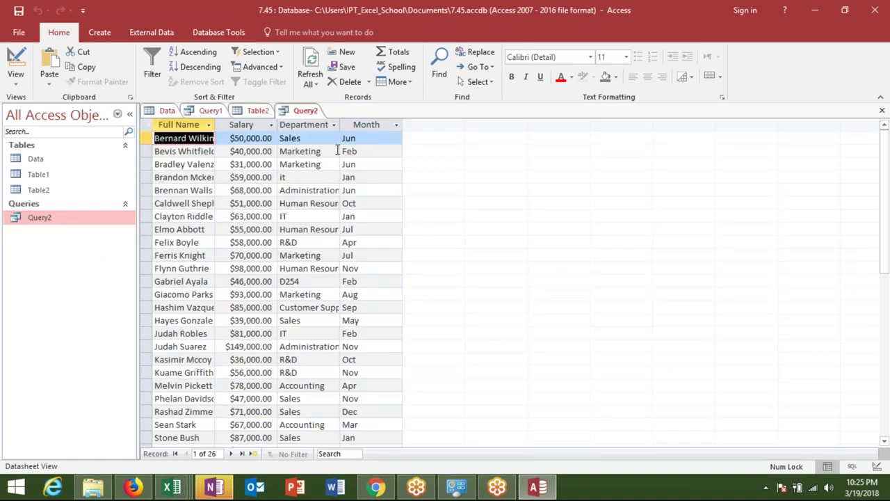
pyautogui.scroll(-1, 339, 151)
pyautogui.scroll(1, 477, 426)
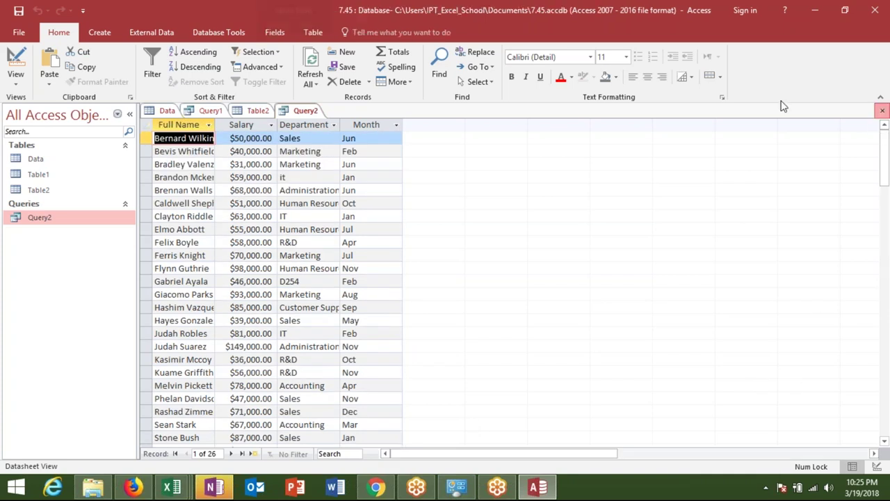
pyautogui.click(882, 111)
pyautogui.rightClick(37, 217)
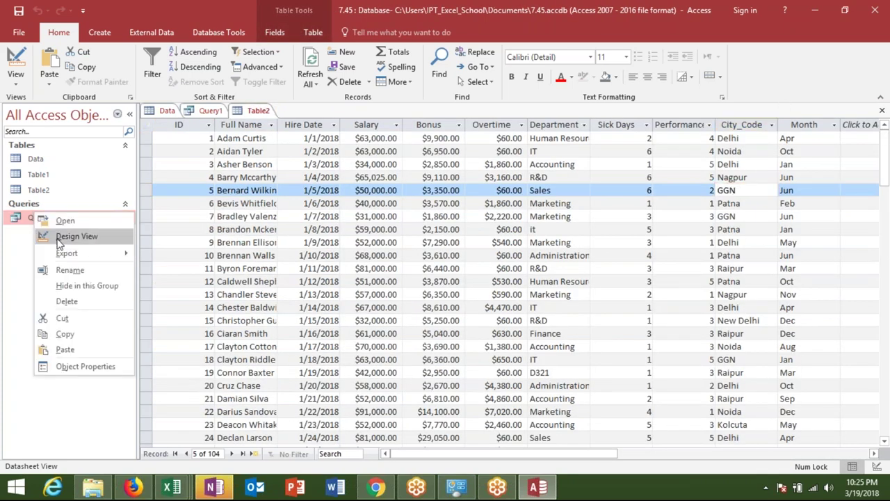
# Reopen Query2's SQL text and select the word Or in the WHERE line
pyautogui.click(59, 235)
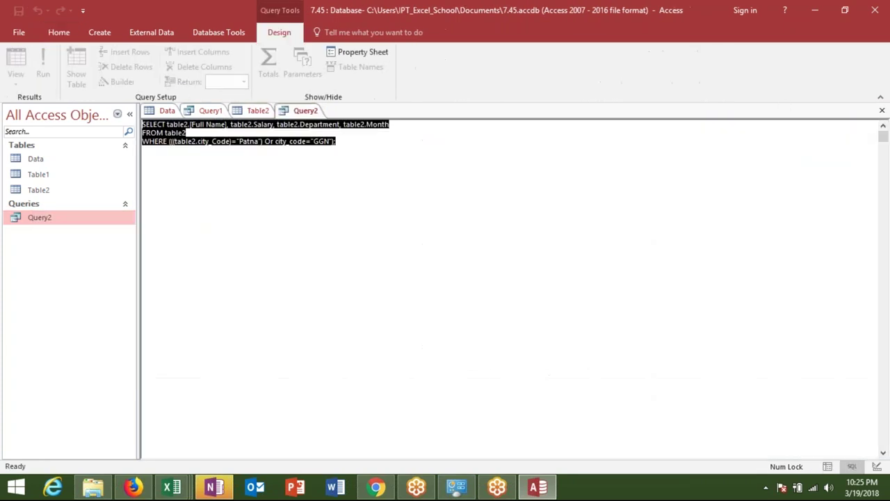
pyautogui.click(271, 141)
pyautogui.doubleClick(266, 141)
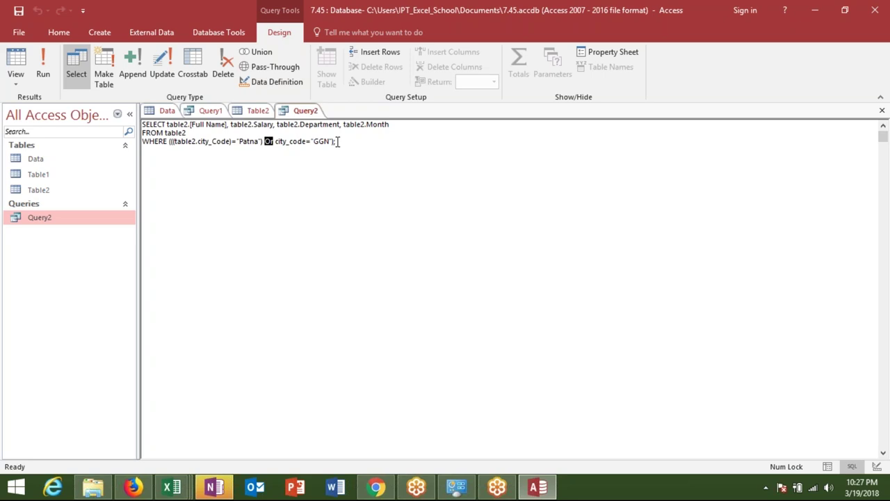
# Add an 'order by month asc' clause to the end of Query2's SQL and save it
pyautogui.click(338, 142)
pyautogui.press('Return')
pyautogui.write('or')
pyautogui.write('r')
pyautogui.press('BackSpace')
pyautogui.press('BackSpace')
pyautogui.press('BackSpace')
pyautogui.press('Return')
pyautogui.write('order')
pyautogui.write(' by ')
pyautogui.write('month asc')
pyautogui.press('Return')
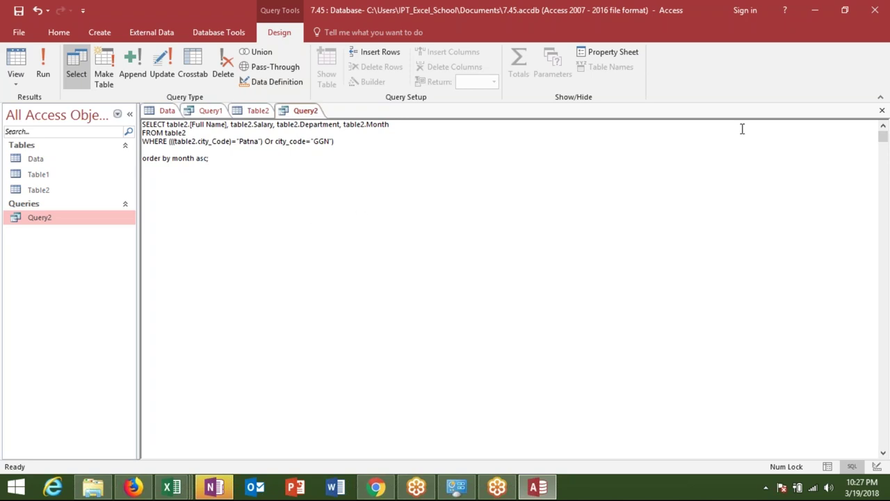
pyautogui.click(882, 110)
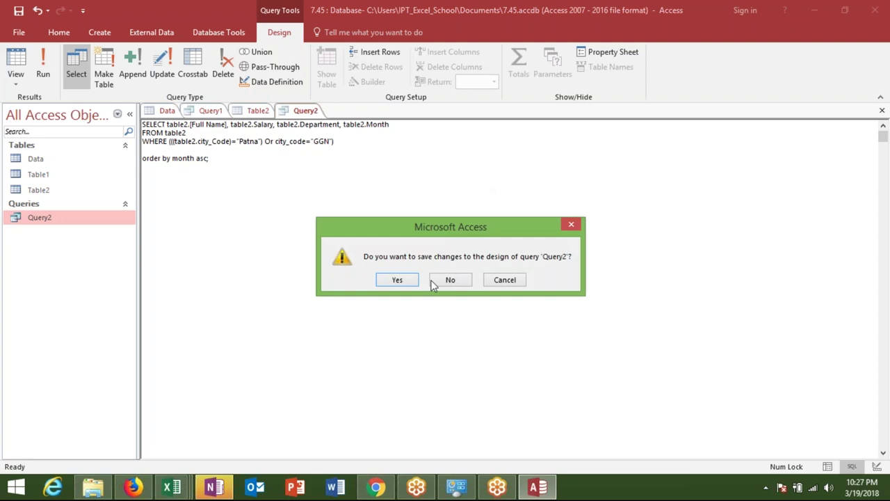
pyautogui.click(397, 282)
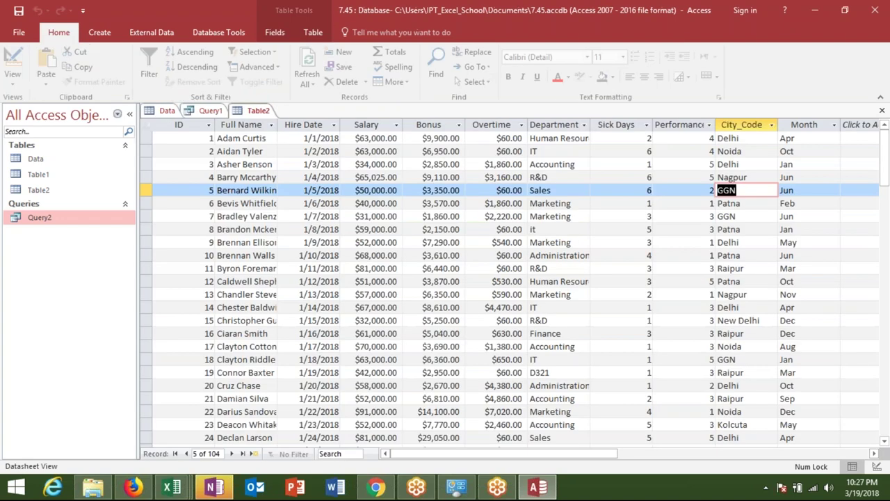
# Open Query2 to view its 26 Patna/GGN records sorted by Month
pyautogui.doubleClick(90, 219)
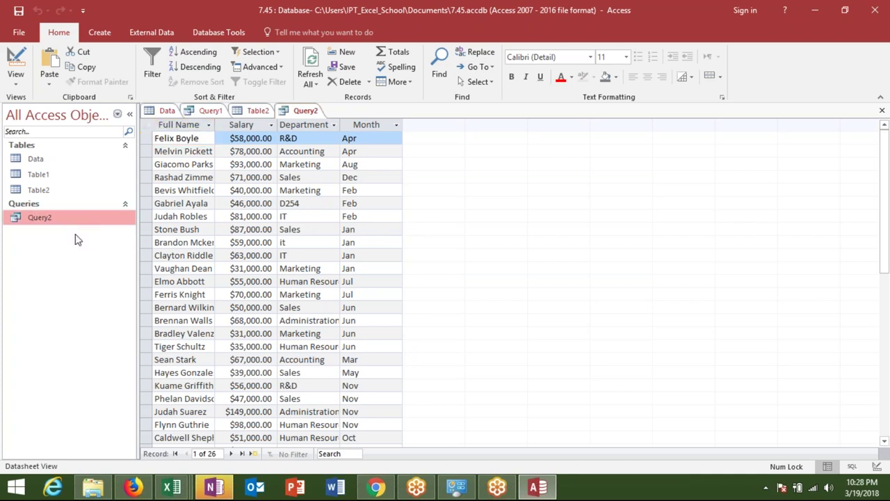
pyautogui.rightClick(95, 224)
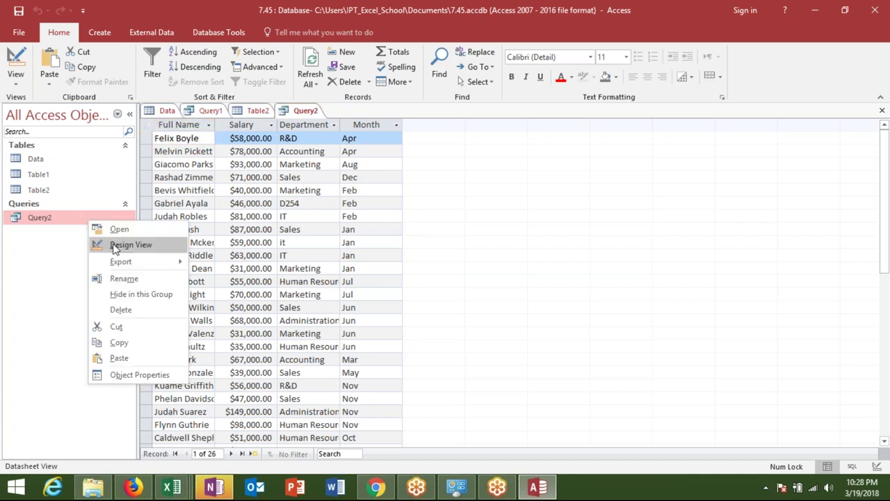
# Change Query2's ORDER BY to table2.Month, Salary desc in SQL View
pyautogui.click(130, 245)
pyautogui.click(11, 81)
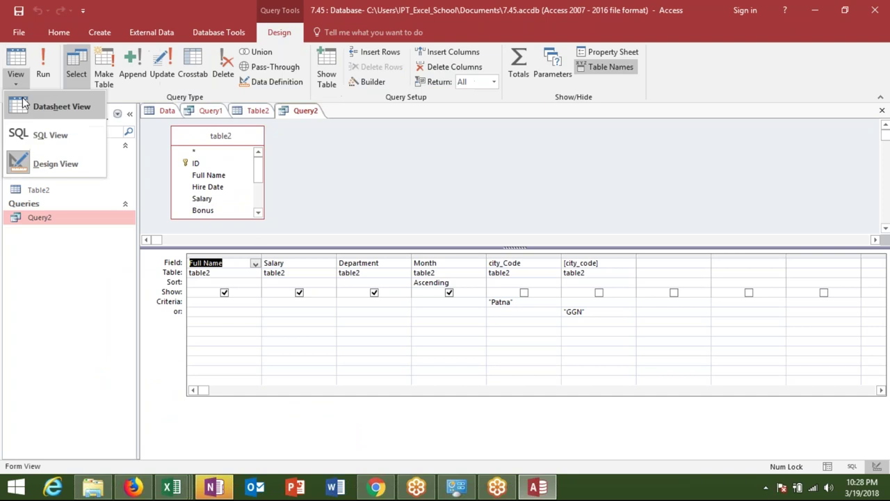
pyautogui.click(39, 143)
pyautogui.click(255, 184)
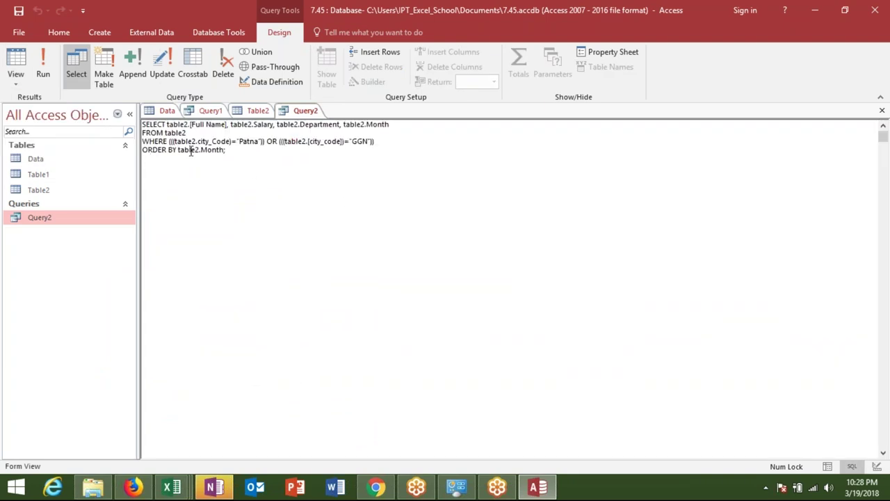
pyautogui.click(234, 152)
pyautogui.press('BackSpace')
pyautogui.write(',')
pyautogui.write('Salary ')
pyautogui.write('de')
pyautogui.write('sc')
pyautogui.write(';')
pyautogui.press('Return')
# Save Query2 and rerun it to confirm April's $78,000 salary lists above $58,000
pyautogui.click(880, 113)
pyautogui.click(396, 282)
pyautogui.doubleClick(78, 221)
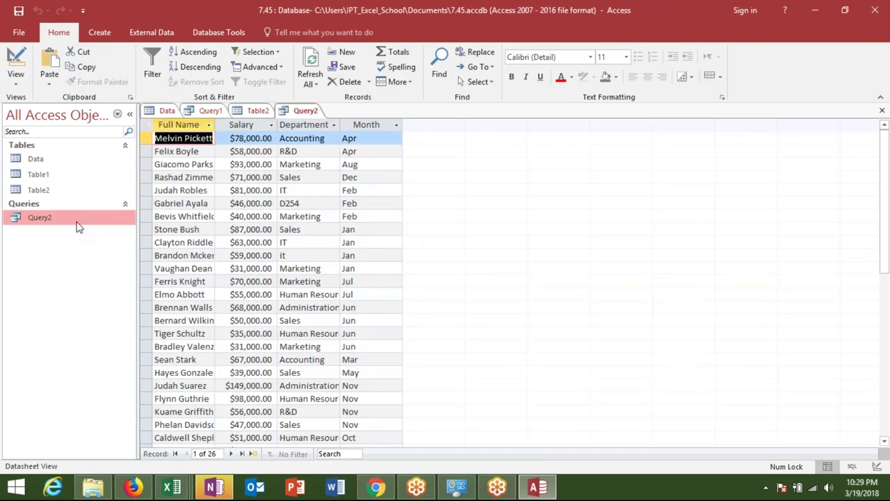
pyautogui.click(250, 139)
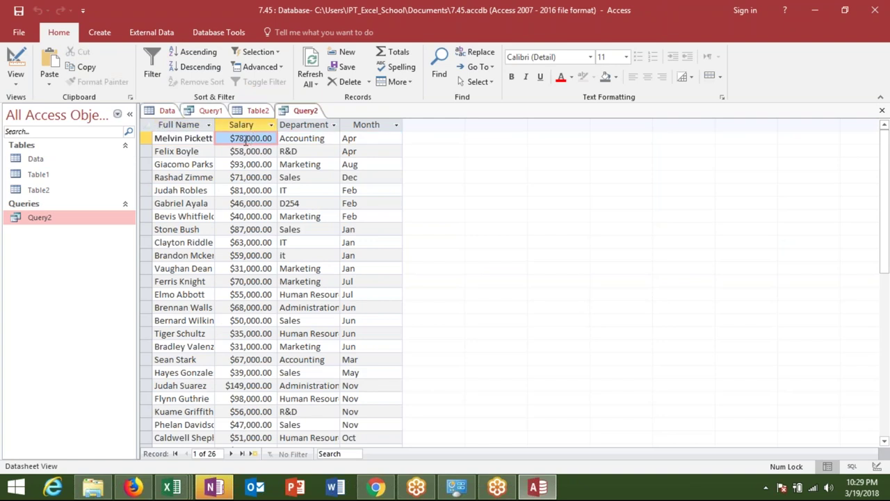
pyautogui.press('Down')
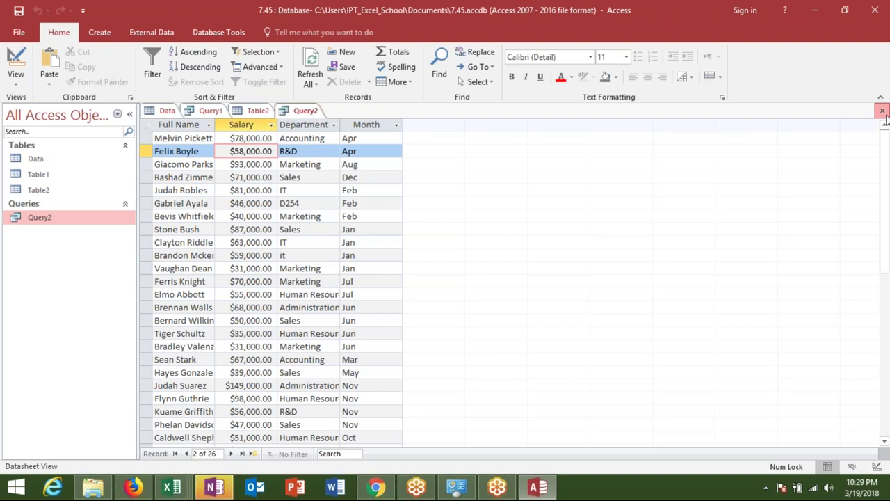
pyautogui.click(882, 111)
pyautogui.rightClick(110, 219)
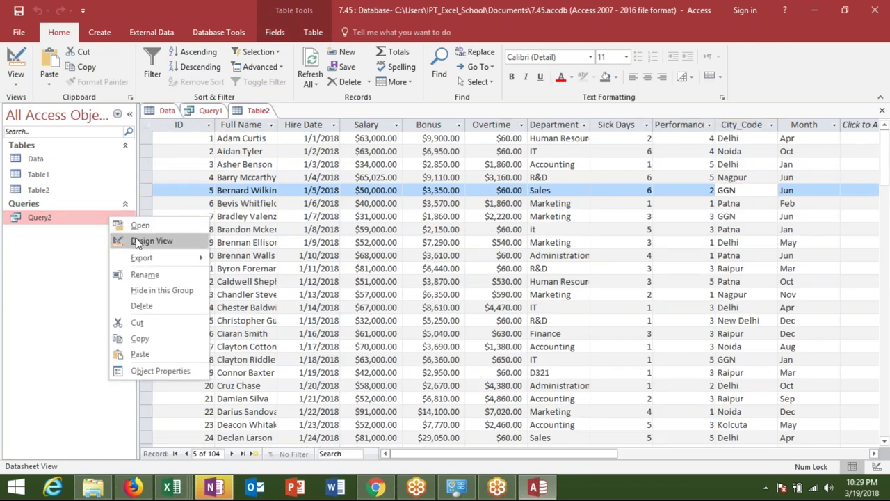
# Append ,[Total:[Salary]+[Bonus]+[Overtime]] to the end of Query2's SELECT line
pyautogui.click(137, 243)
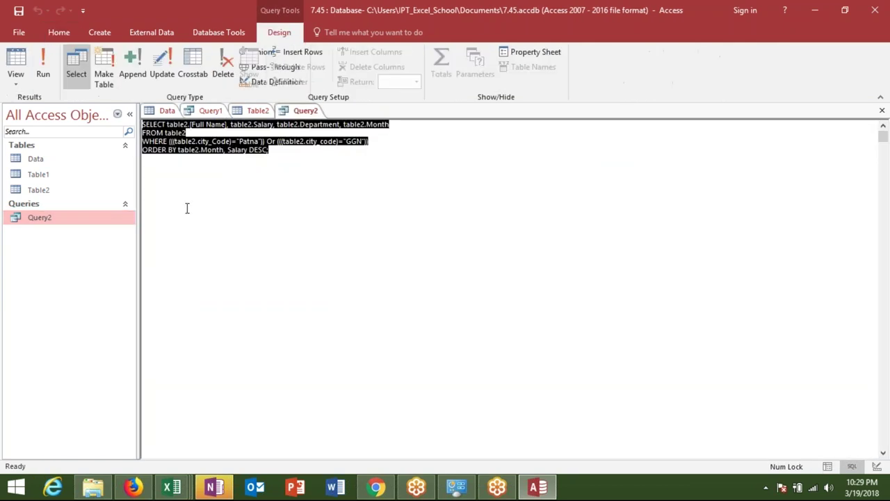
pyautogui.click(164, 124)
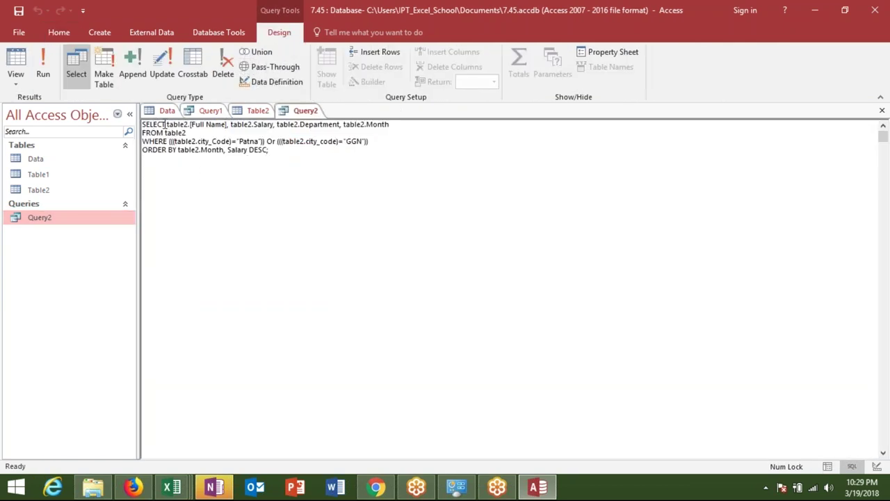
pyautogui.moveTo(164, 133); pyautogui.dragTo(191, 135)
pyautogui.click(224, 149)
pyautogui.hotkey('alt', 'Tab')
pyautogui.hotkey('alt', 'Tab')
pyautogui.write('"Tot')
pyautogui.write('la')
pyautogui.write(':')
pyautogui.press('BackSpace')
pyautogui.press('BackSpace')
pyautogui.press('BackSpace')
pyautogui.press('BackSpace')
pyautogui.press('BackSpace')
pyautogui.write('[')
pyautogui.write('Total')
pyautogui.write(':')
pyautogui.write('[Sal')
pyautogui.write('ry')
pyautogui.press('BackSpace')
pyautogui.press('BackSpace')
pyautogui.write('a')
pyautogui.write('ry')
pyautogui.write(']')
pyautogui.write('Bonus')
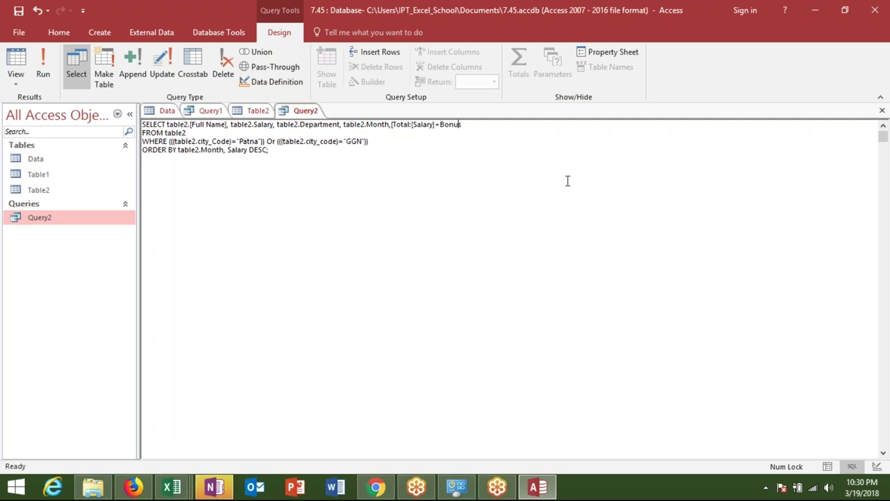
pyautogui.write('[')
pyautogui.press('Right')
pyautogui.press('Right')
pyautogui.press('Right')
pyautogui.write(']+')
pyautogui.write('[Overtime')
pyautogui.write(']')
pyautogui.write(']')
# Dismiss the syntax error and delete the Total expression and trailing comma from the SELECT line
pyautogui.click(882, 110)
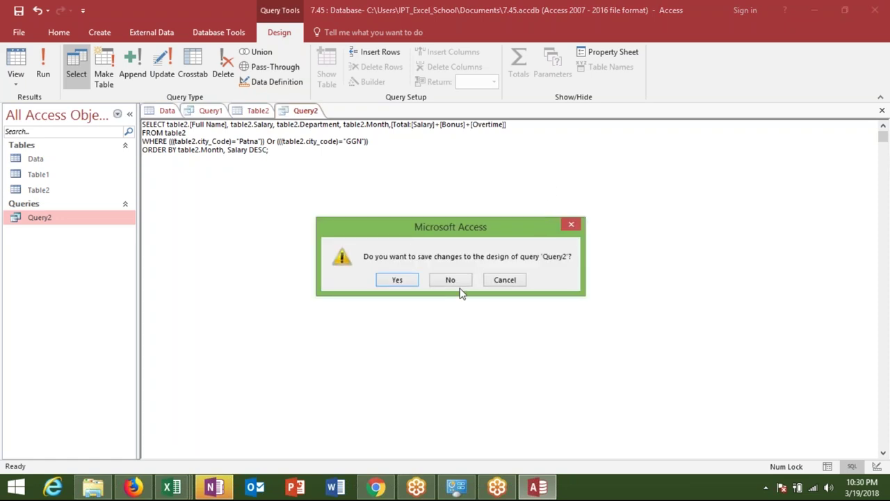
pyautogui.click(397, 279)
pyautogui.click(419, 279)
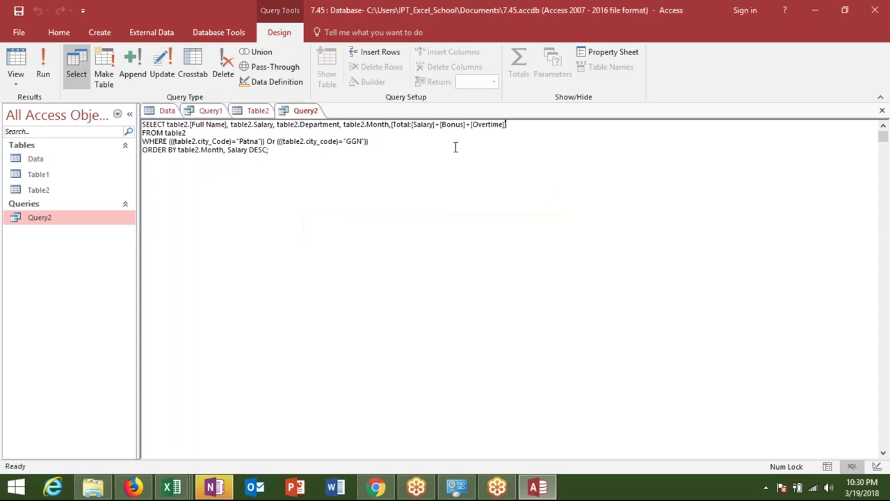
pyautogui.moveTo(391, 125); pyautogui.dragTo(535, 128)
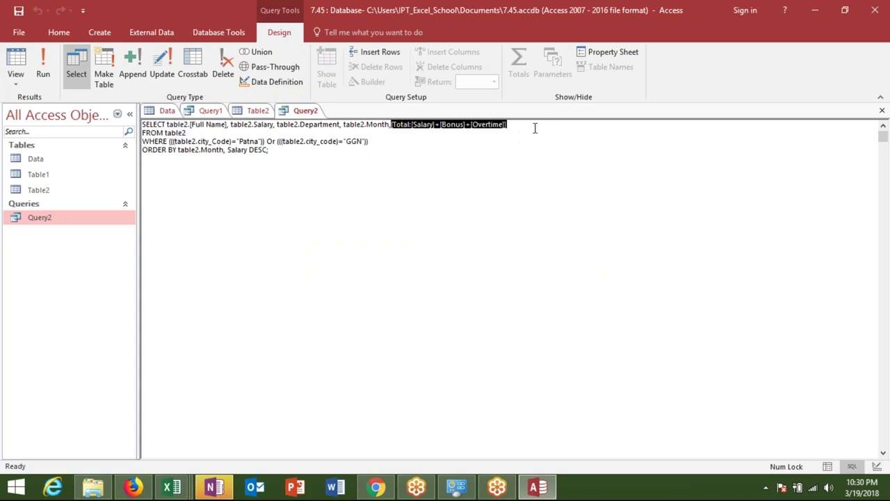
pyautogui.press('Delete')
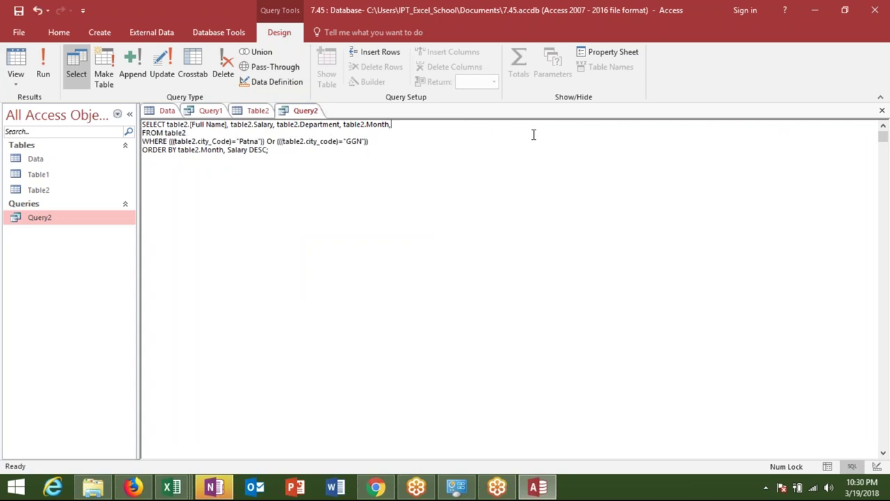
pyautogui.press('BackSpace')
# Save Query2 with its SELECT list ending at table2.Month and reopen its SQL
pyautogui.hotkey('ctrl', 'w')
pyautogui.click(384, 278)
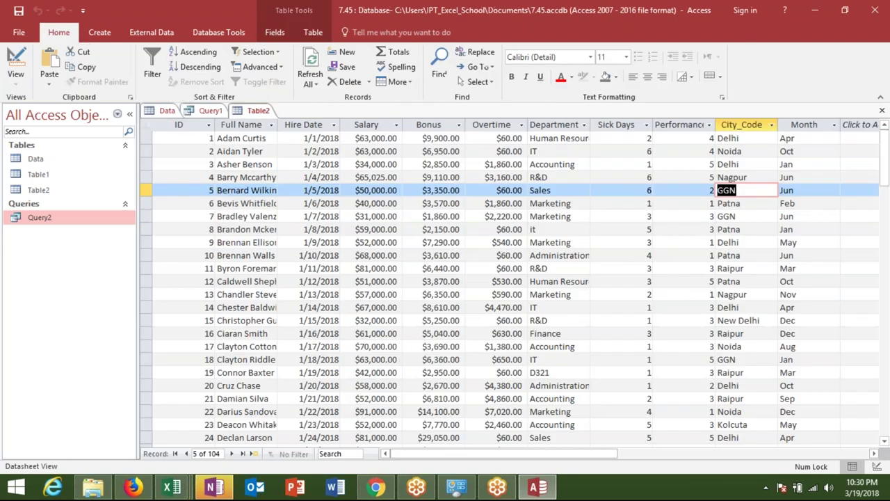
pyautogui.rightClick(114, 220)
pyautogui.click(142, 238)
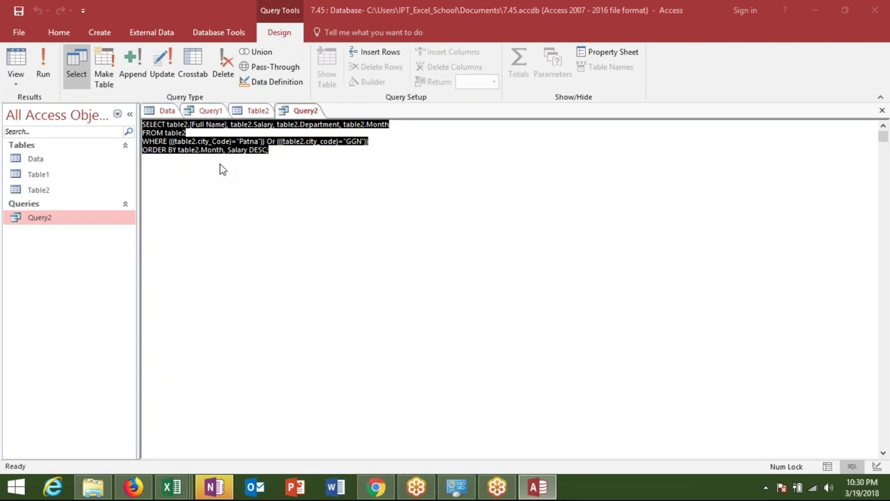
pyautogui.click(156, 155)
pyautogui.click(15, 78)
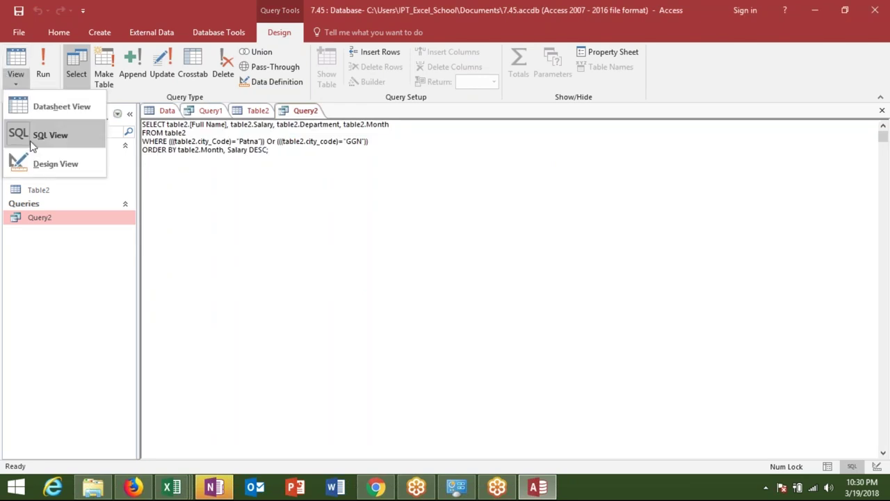
# Paste the Total: [Salary]+[Bonus]+[Overtime] calculation into the seventh design-grid field
pyautogui.click(38, 161)
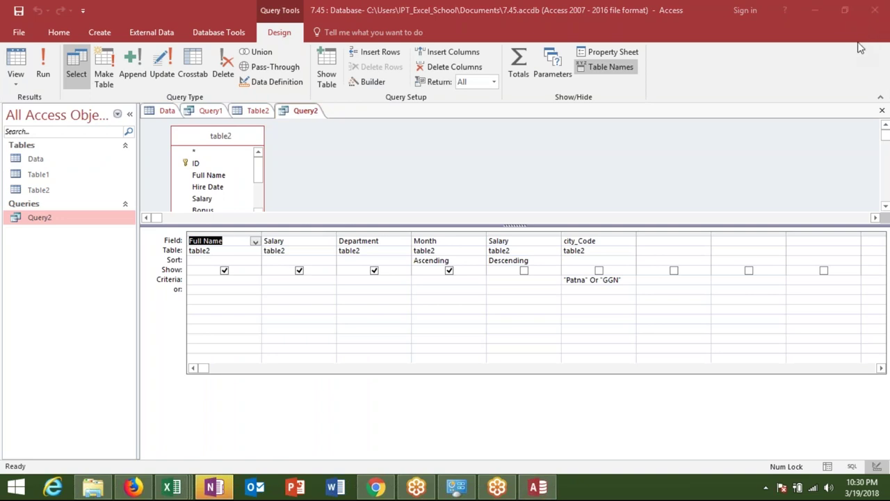
pyautogui.click(683, 243)
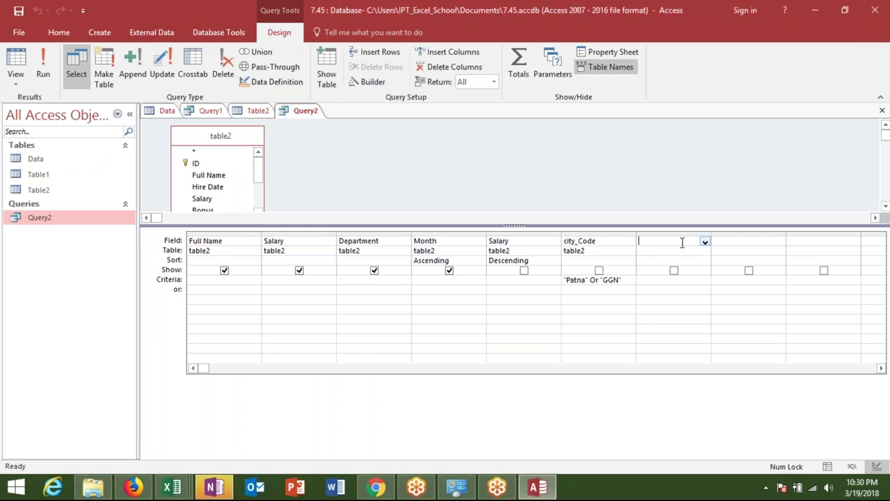
pyautogui.hotkey('ctrl', 'v')
pyautogui.press('Home')
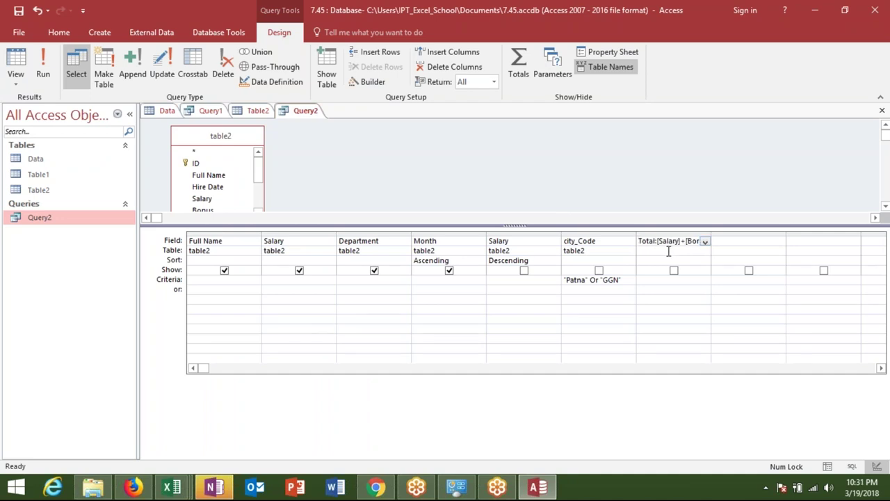
pyautogui.moveTo(646, 242); pyautogui.dragTo(868, 241)
pyautogui.hotkey('ctrl', 'c')
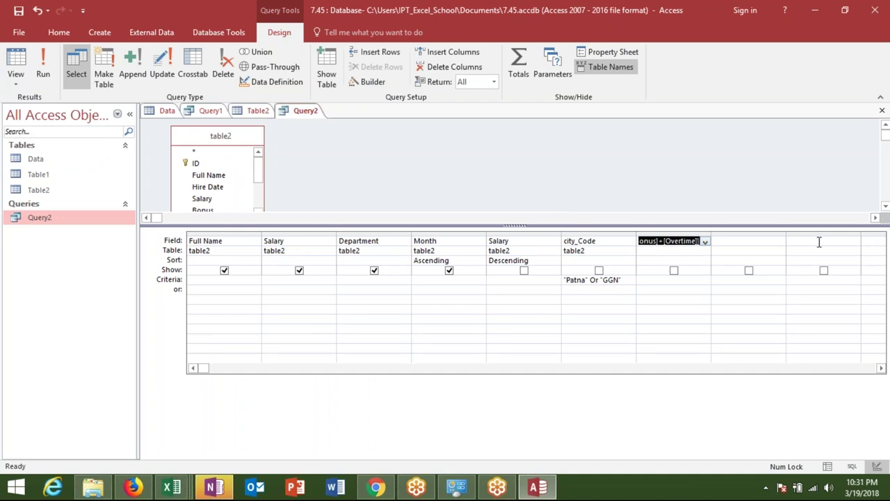
pyautogui.click(698, 242)
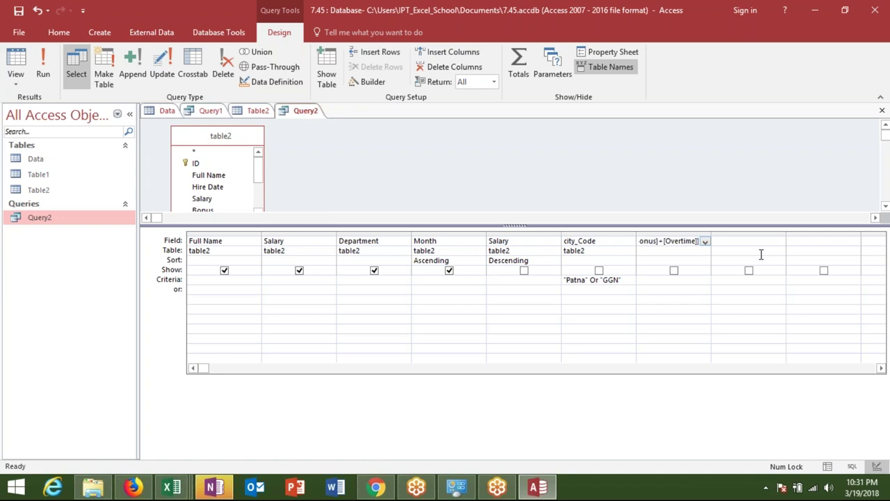
pyautogui.click(675, 270)
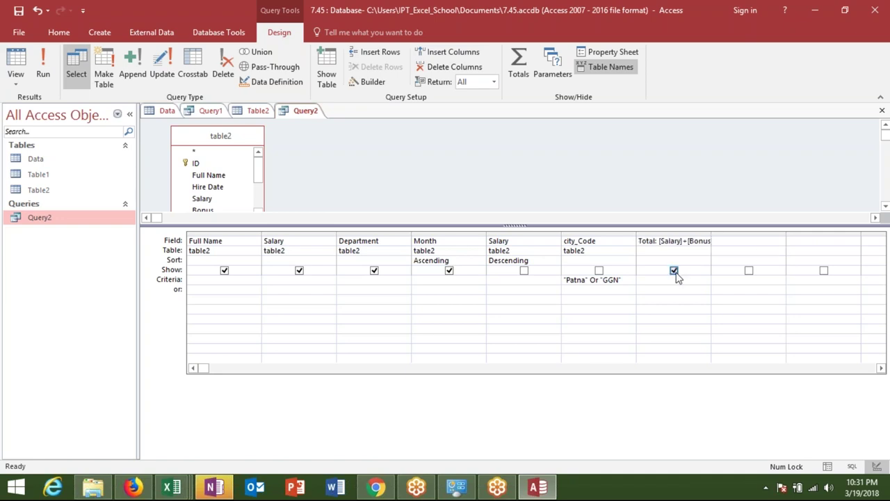
# Save Query2 with the Total field, view its 26-record result, and close it
pyautogui.click(883, 110)
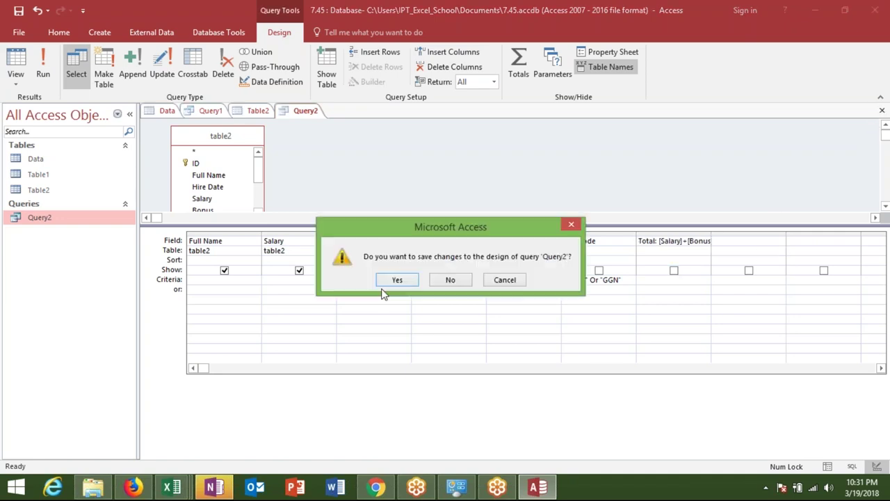
pyautogui.click(396, 282)
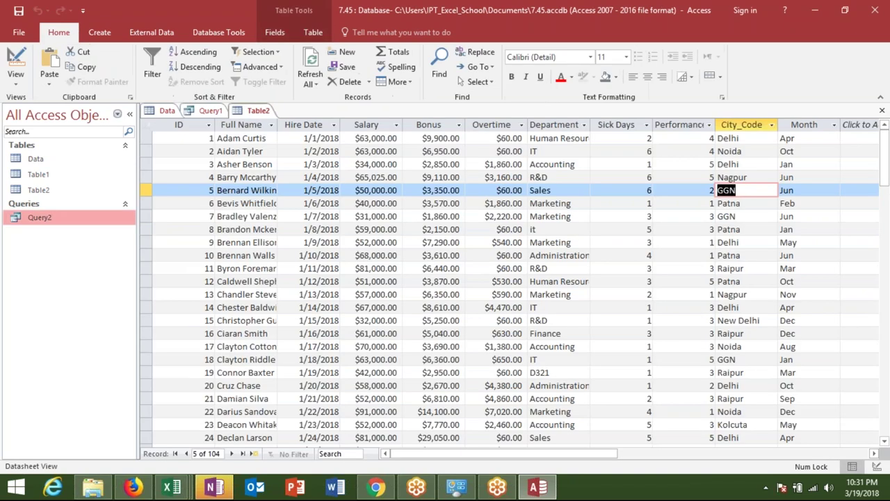
pyautogui.doubleClick(69, 224)
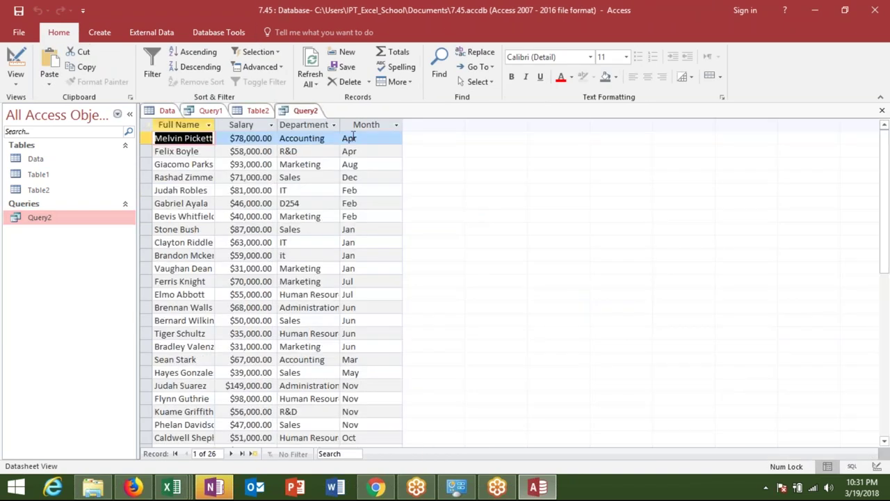
pyautogui.click(882, 109)
pyautogui.rightClick(72, 221)
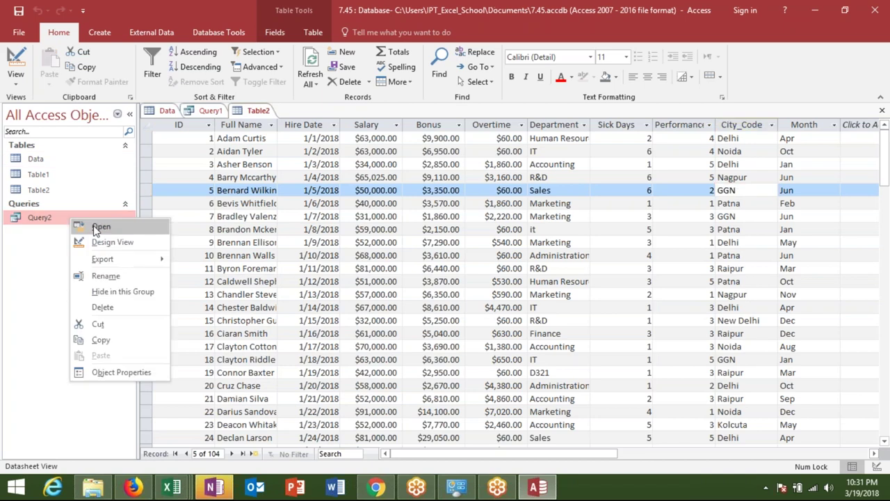
# Paste Total: [Salary]+[Bonus]+[Overtime] into the seventh field cell and remove the Expr1 prefix
pyautogui.click(97, 243)
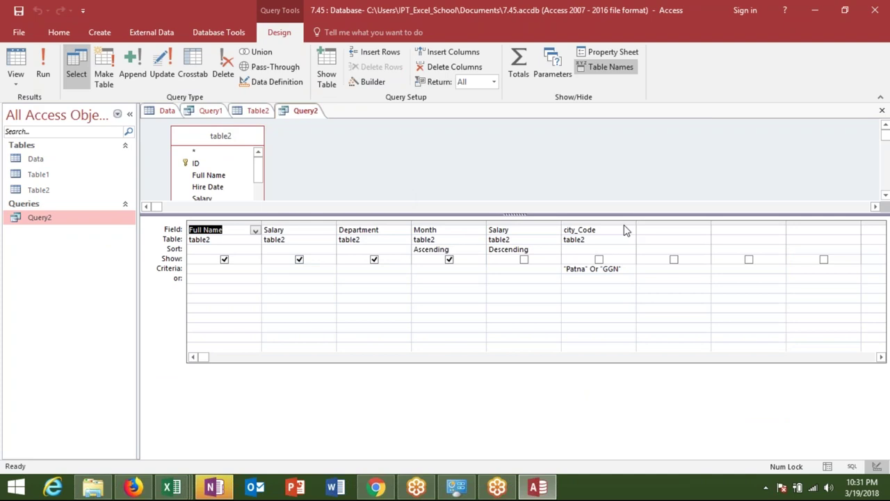
pyautogui.click(659, 232)
pyautogui.hotkey('ctrl', 'v')
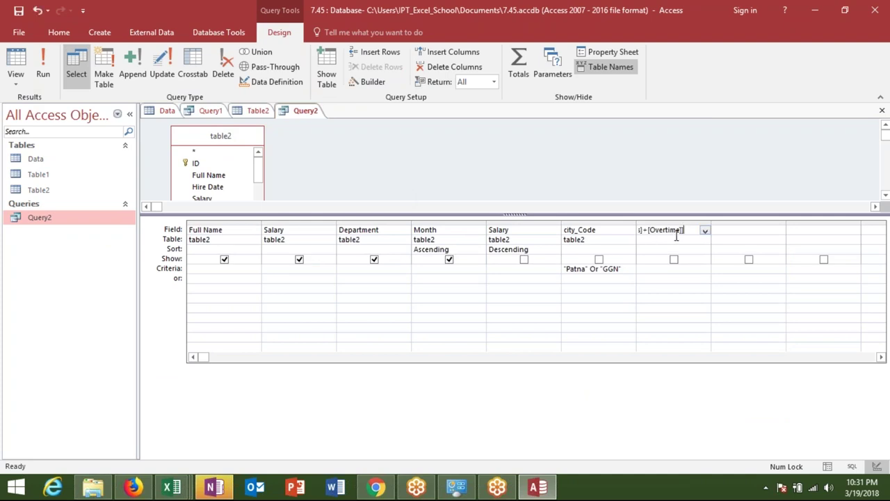
pyautogui.press('Left')
pyautogui.press('Left')
pyautogui.press('Left')
pyautogui.press('Left')
pyautogui.press('Left')
pyautogui.press('Left')
pyautogui.press('Left')
pyautogui.press('Left')
pyautogui.press('Left')
pyautogui.press('Left')
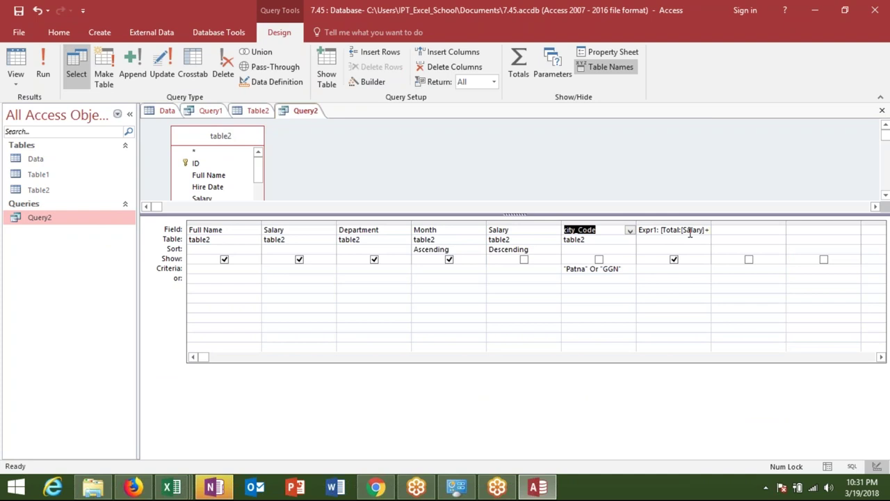
pyautogui.press('Right')
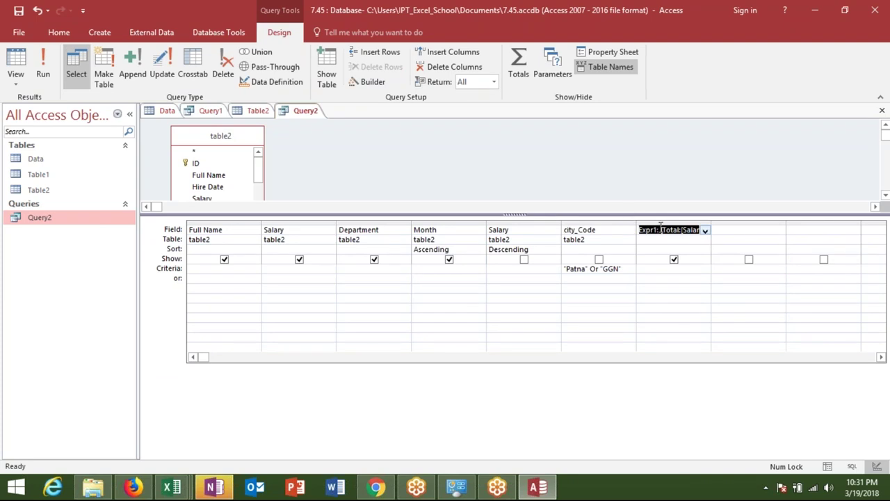
pyautogui.click(661, 229)
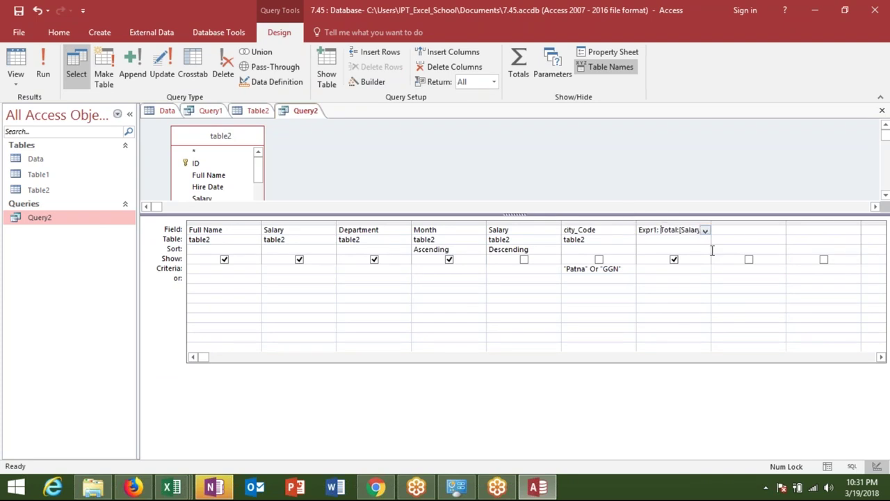
pyautogui.press('BackSpace')
pyautogui.press('BackSpace')
pyautogui.press('BackSpace')
pyautogui.press('BackSpace')
pyautogui.press('BackSpace')
pyautogui.press('BackSpace')
pyautogui.press('BackSpace')
pyautogui.click(647, 279)
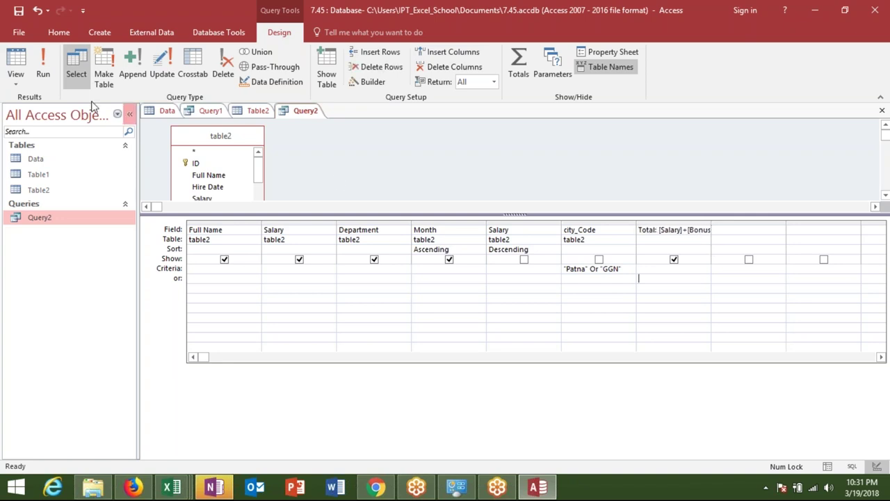
pyautogui.click(15, 78)
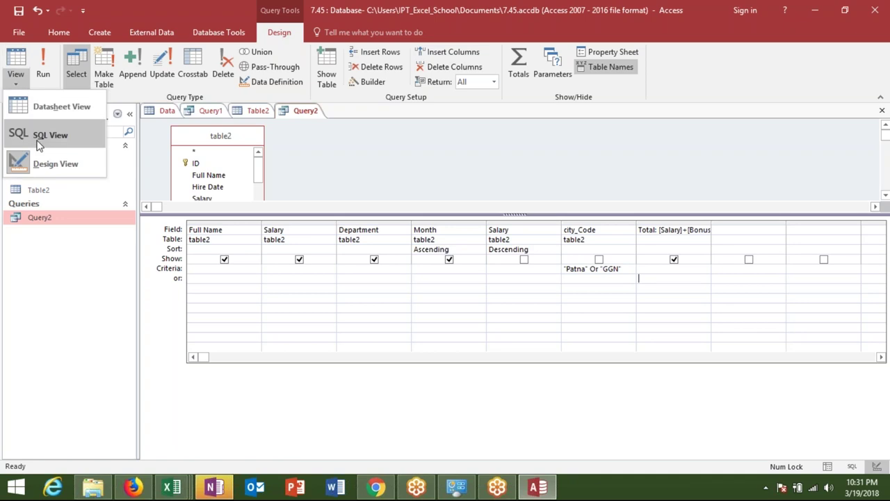
# Check the AS Total alias in Query2's SQL view and save the query
pyautogui.click(42, 136)
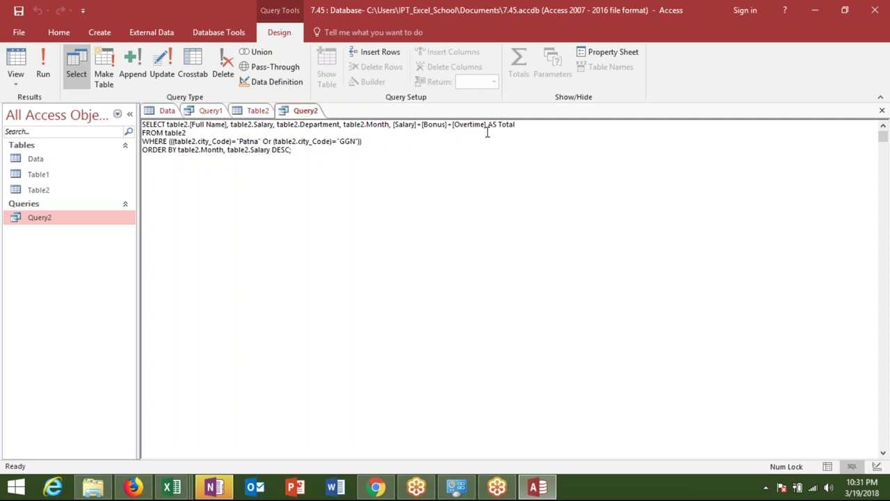
pyautogui.click(486, 124)
pyautogui.moveTo(488, 125); pyautogui.dragTo(517, 125)
pyautogui.click(882, 110)
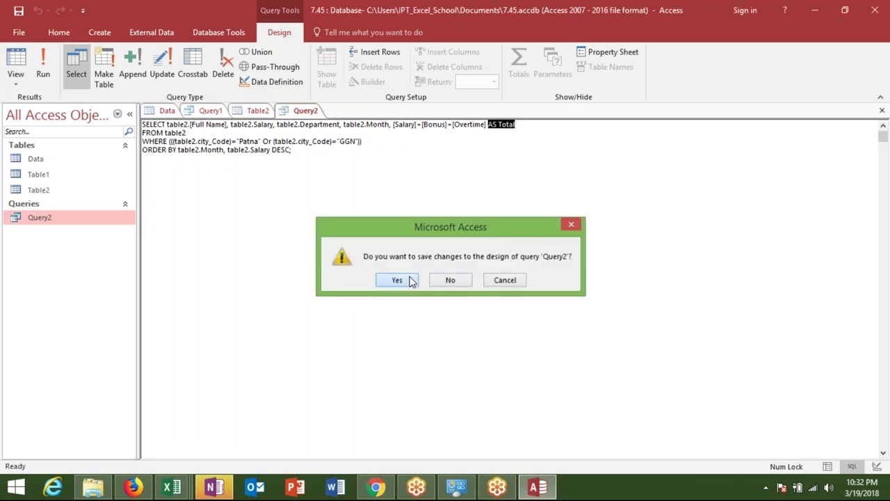
pyautogui.click(407, 282)
# Run Query2 to confirm the Total column appears, then close the results
pyautogui.doubleClick(66, 218)
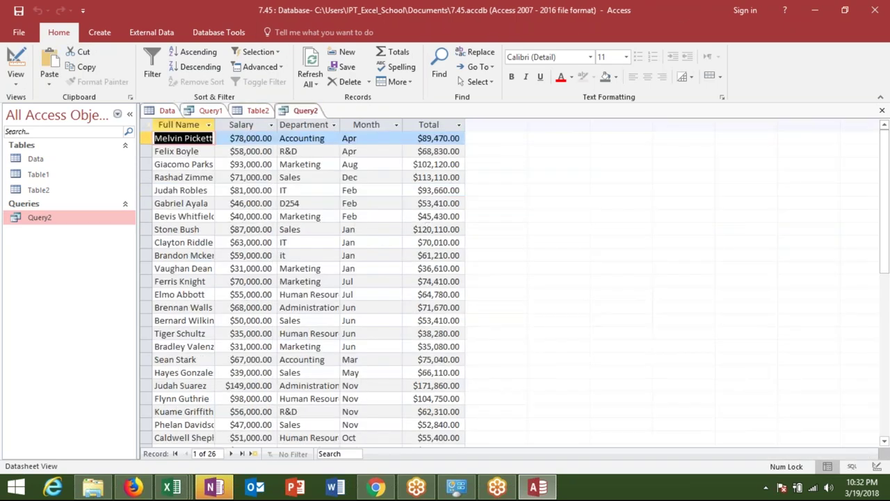
pyautogui.click(449, 120)
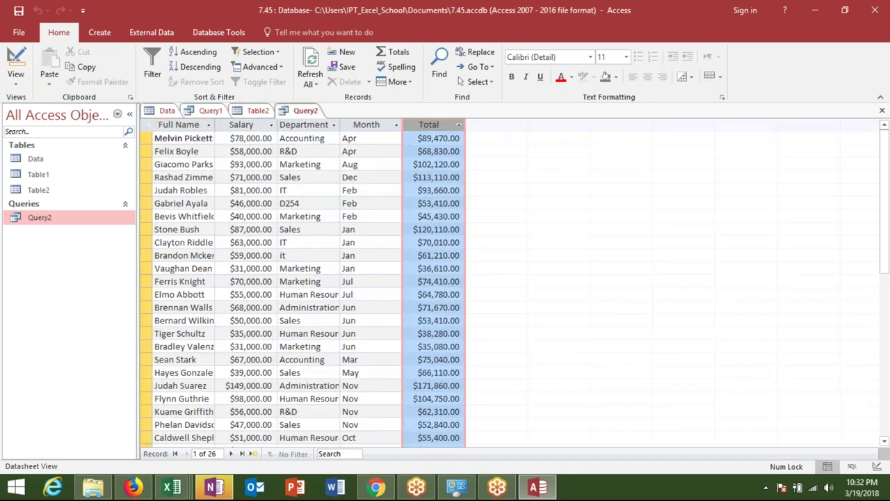
pyautogui.click(882, 109)
pyautogui.rightClick(83, 221)
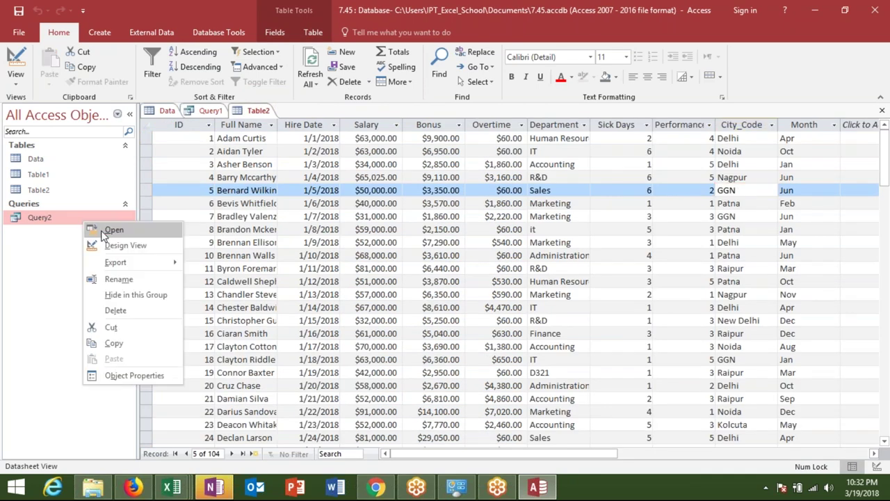
# Reopen Query2 in Design View and highlight the [Salary]+[Bonus]+[Overtime] AS Total expression in its SQL
pyautogui.click(114, 241)
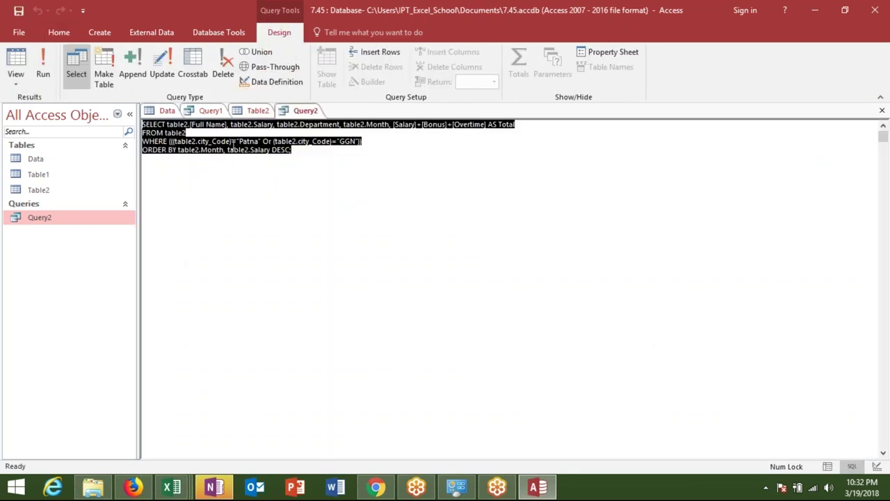
pyautogui.click(233, 150)
pyautogui.click(189, 149)
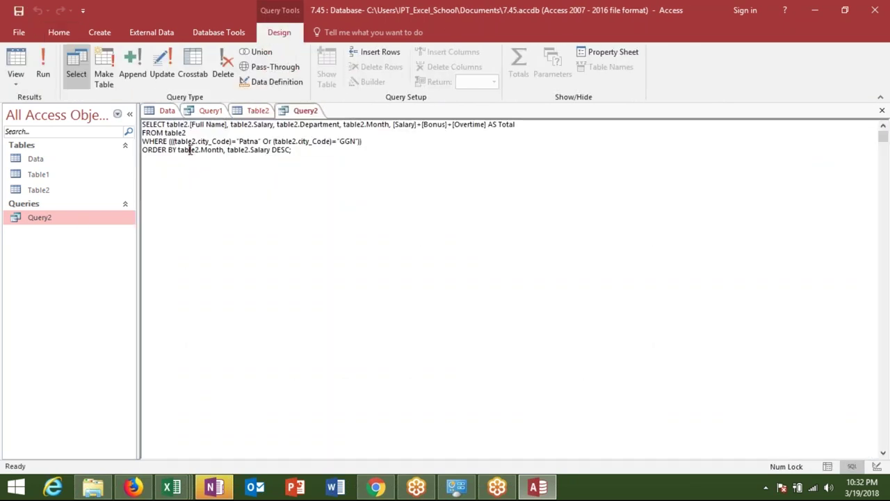
pyautogui.click(194, 125)
pyautogui.moveTo(392, 125); pyautogui.dragTo(533, 128)
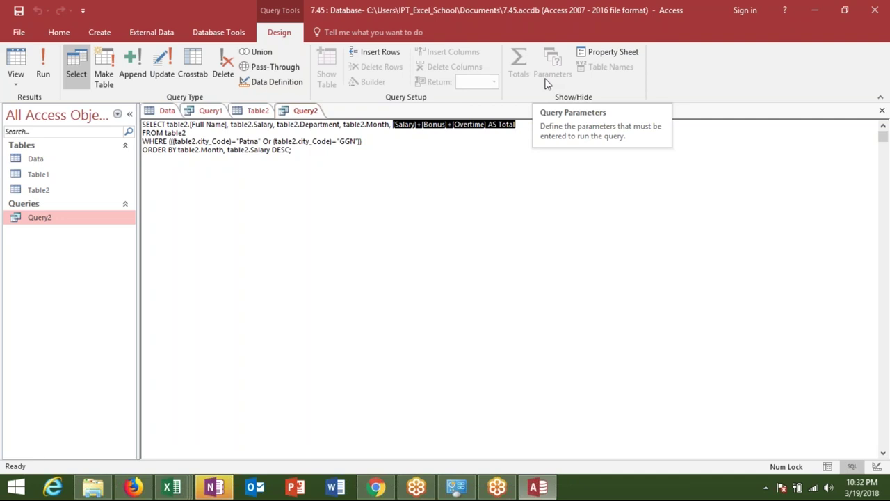
pyautogui.click(439, 146)
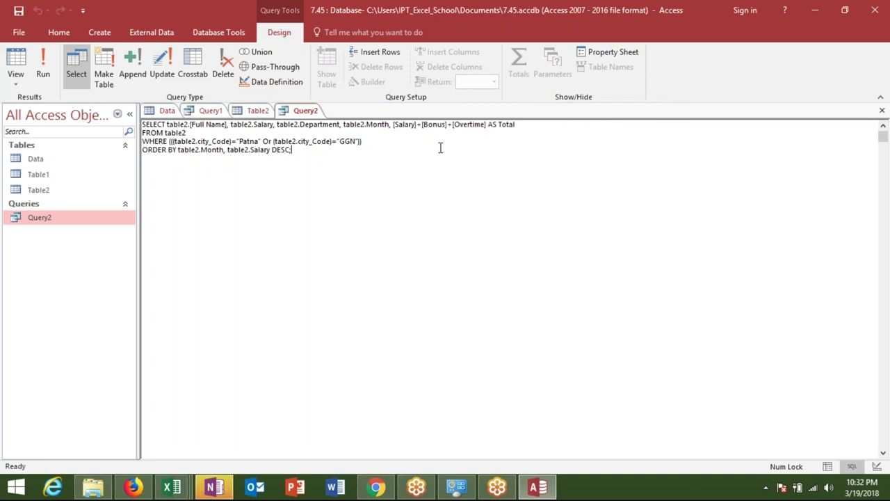
pyautogui.moveTo(393, 123); pyautogui.dragTo(535, 123)
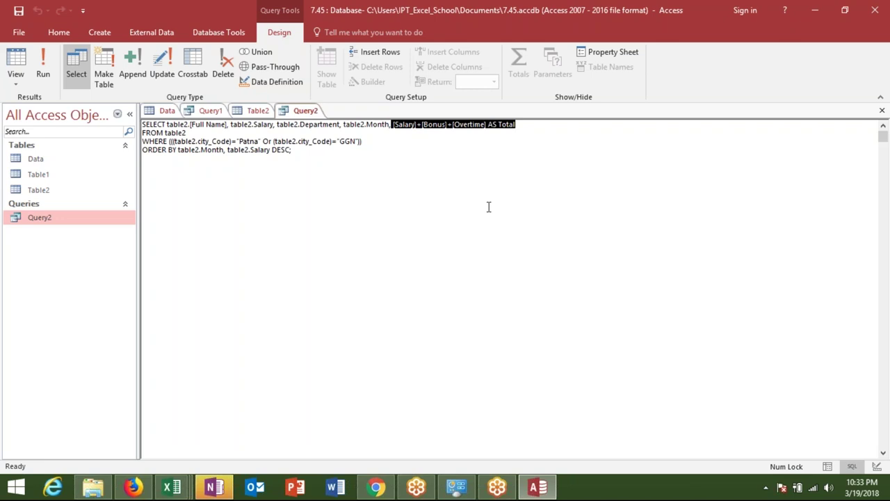
pyautogui.click(391, 126)
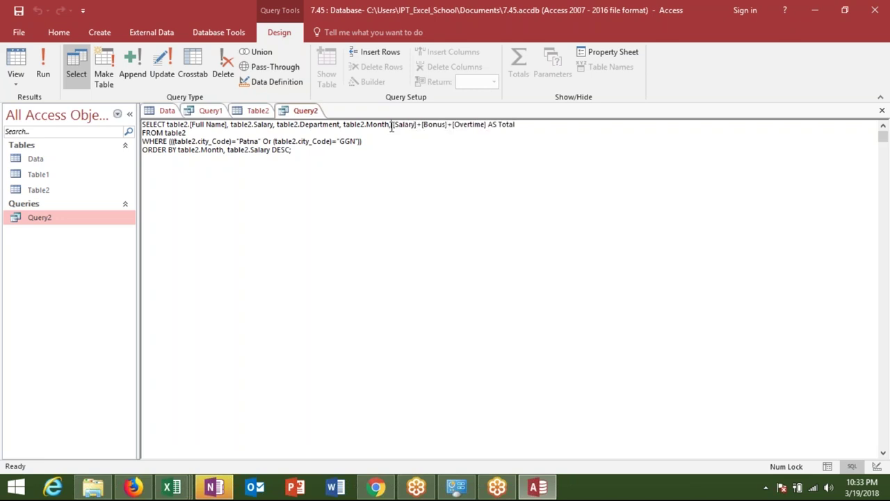
pyautogui.moveTo(393, 126); pyautogui.dragTo(477, 126)
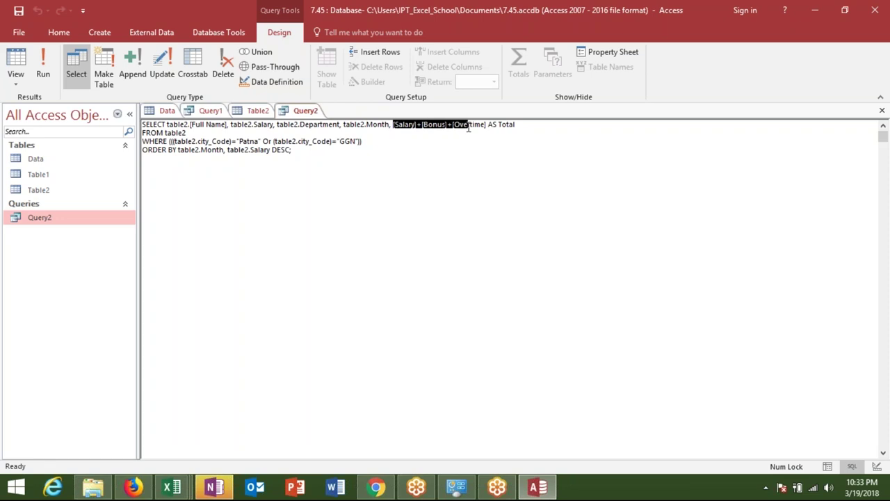
pyautogui.moveTo(477, 126); pyautogui.dragTo(499, 126)
pyautogui.doubleClick(506, 125)
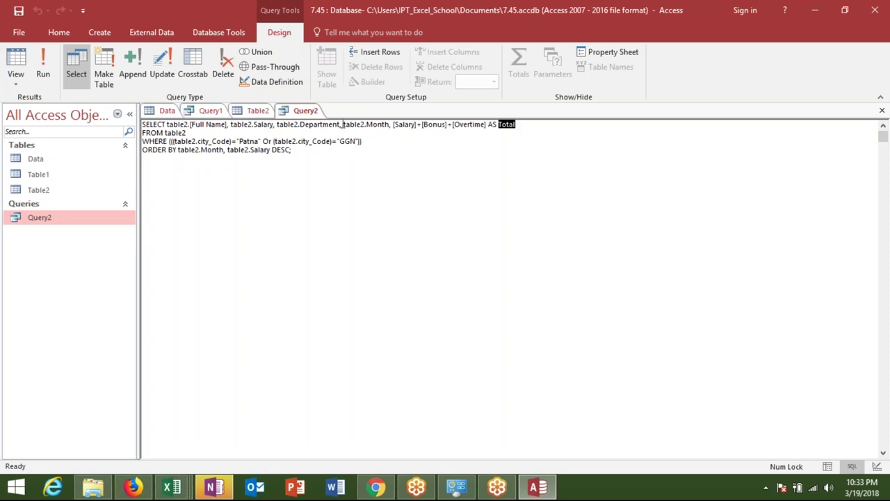
pyautogui.doubleClick(110, 218)
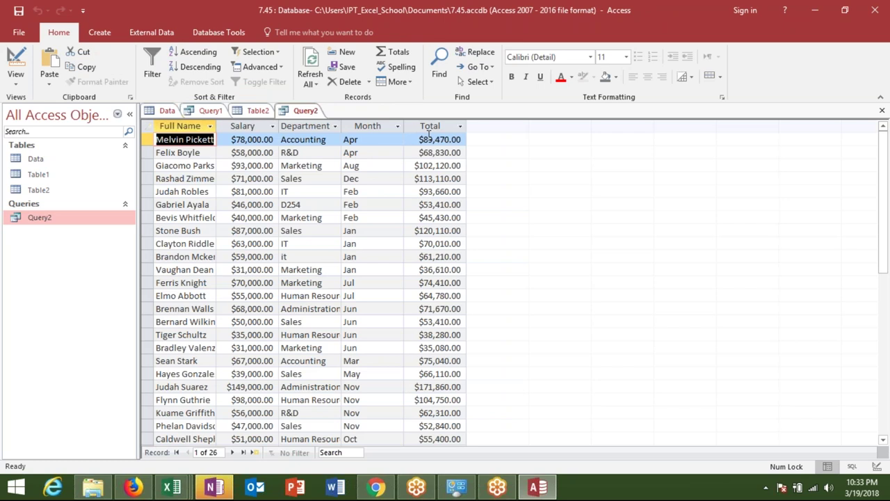
pyautogui.click(16, 78)
pyautogui.click(41, 136)
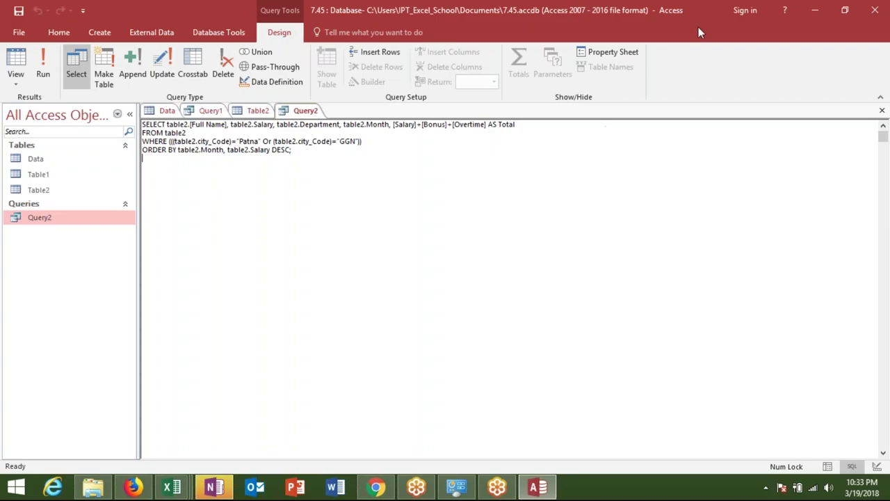
pyautogui.click(790, 17)
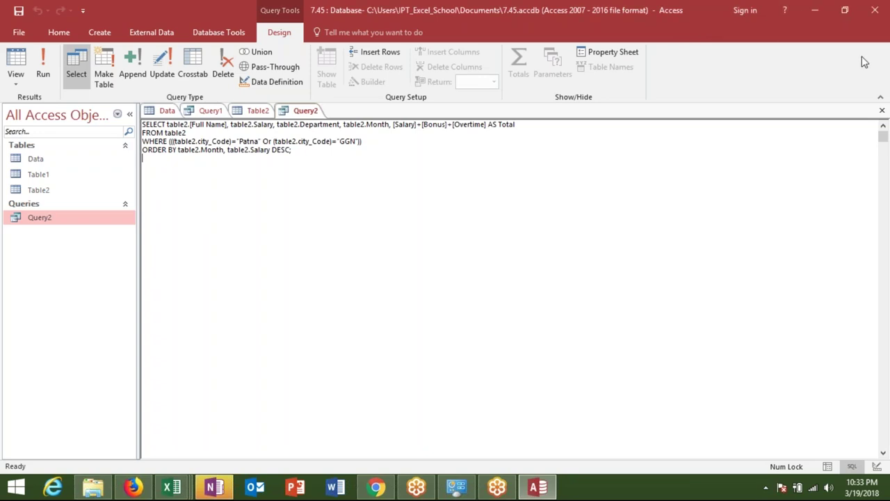